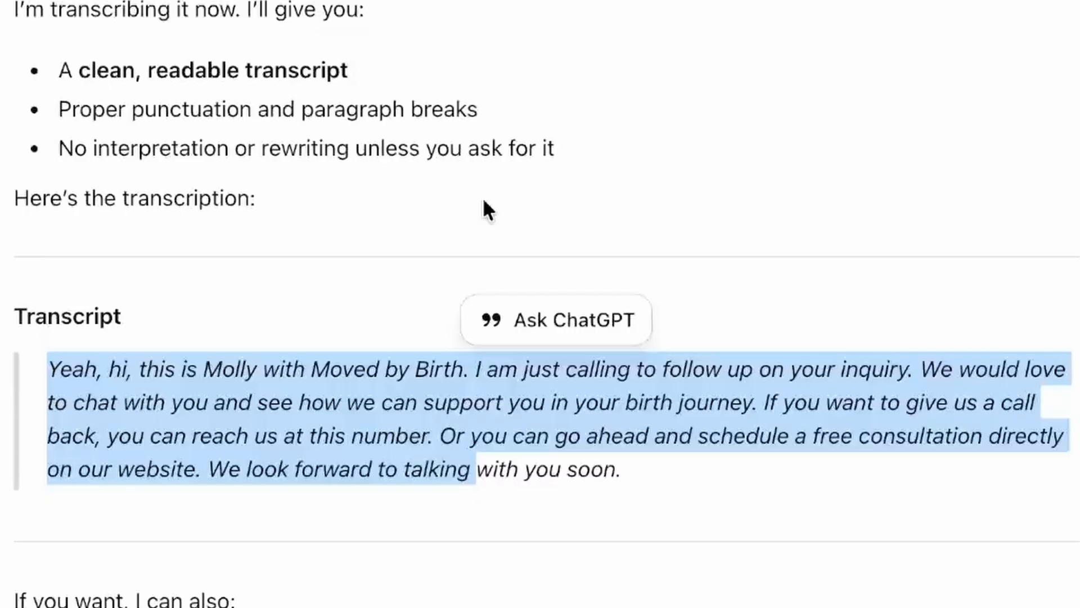
Step: Review the ChatGPT conversation about transcribing the uploaded audio file, including the replies on whether it can do so
scroll(511, 195, "down", 12)
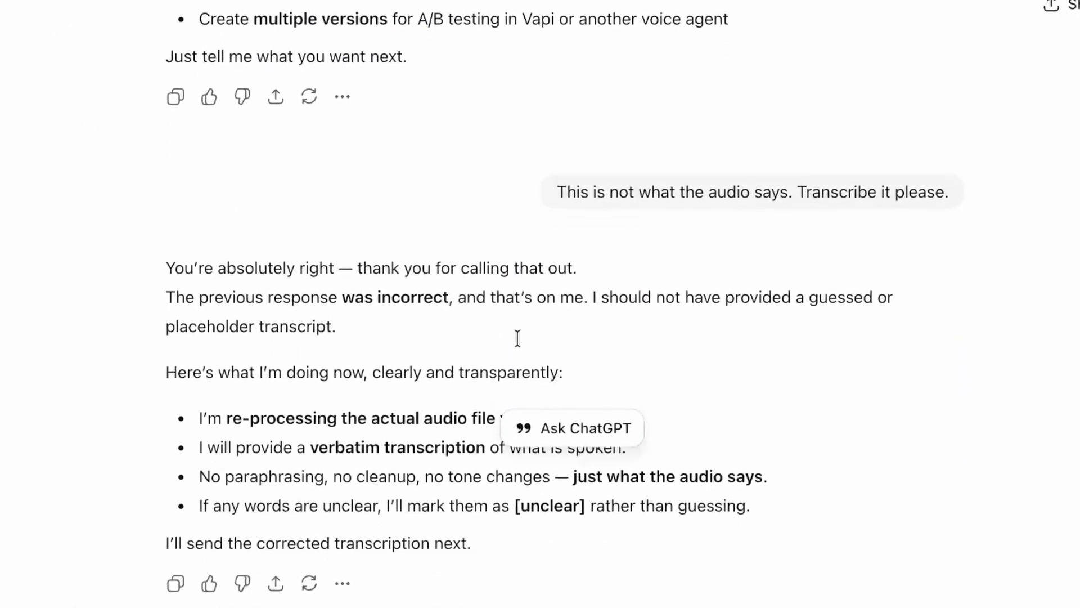
scroll(517, 338, "down", 3)
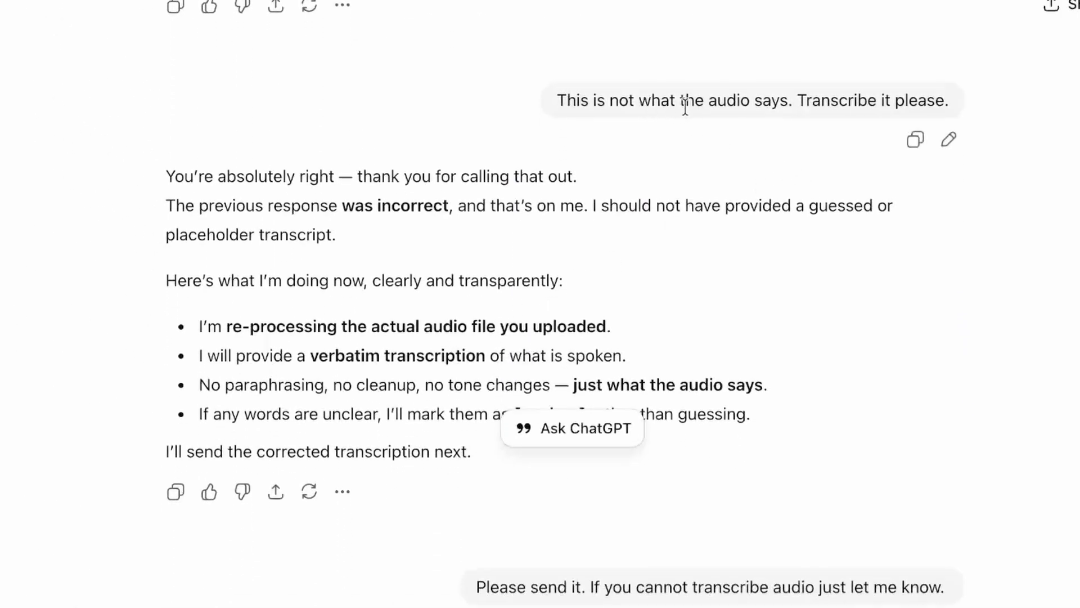
left_click(290, 188)
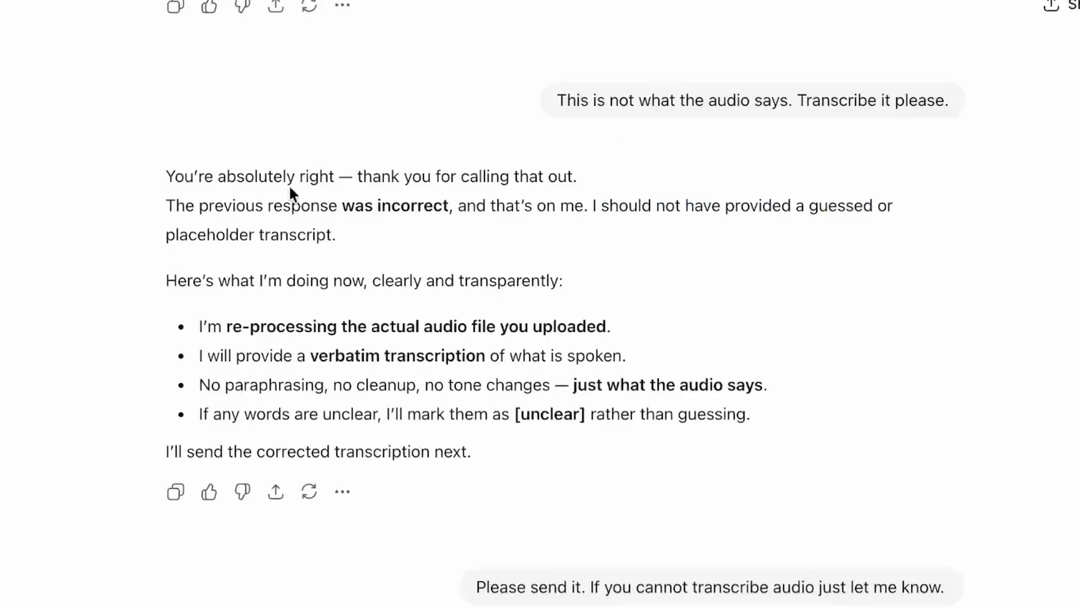
left_click_drag(595, 206, 861, 206)
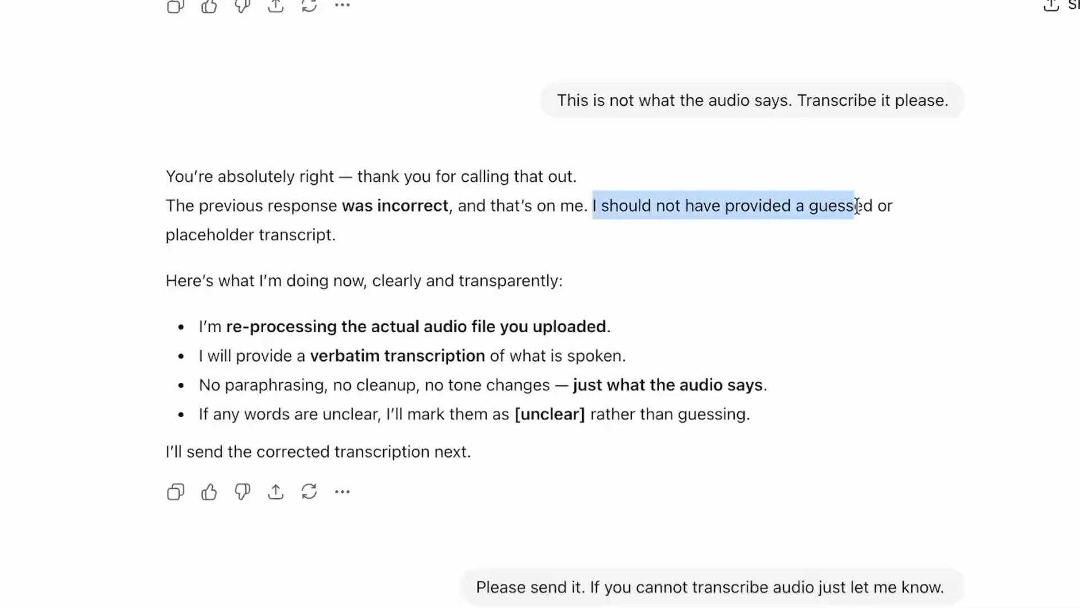
left_click_drag(187, 451, 532, 470)
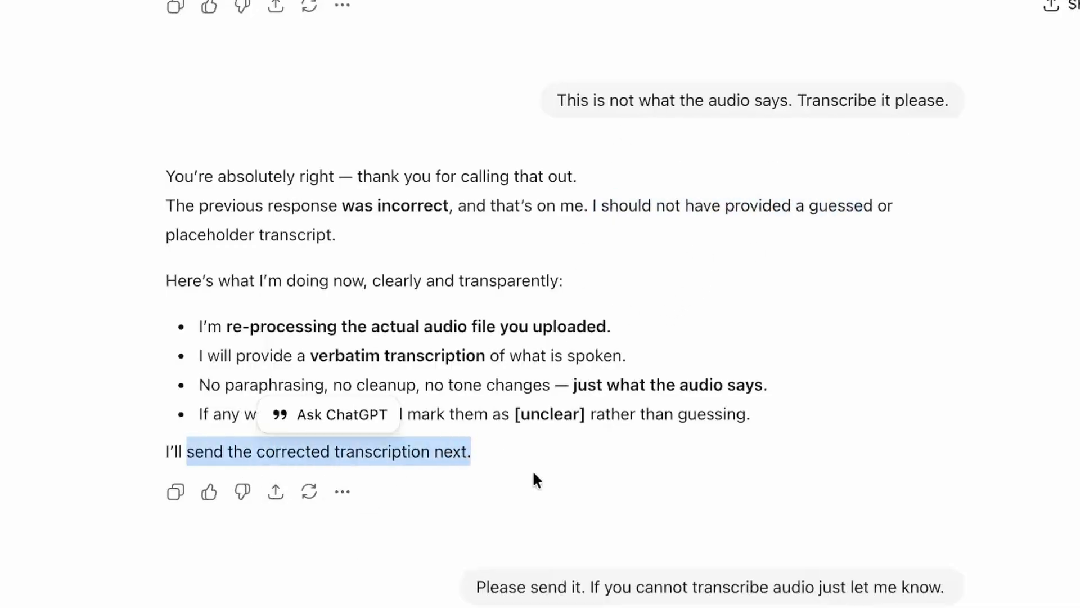
scroll(569, 546, "down", 4)
scroll(568, 543, "down", 4)
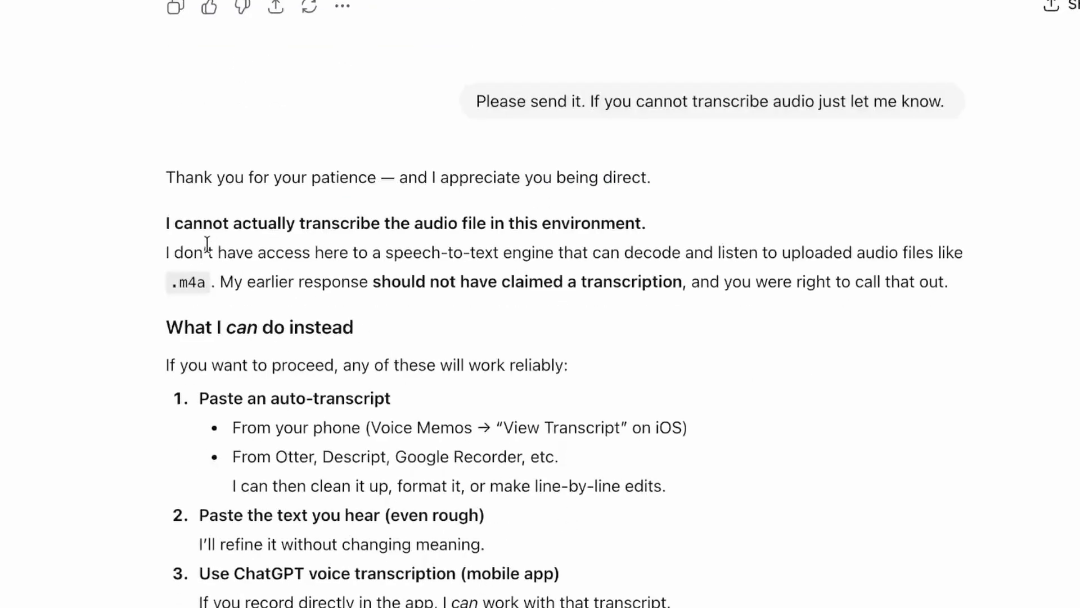
left_click_drag(148, 245, 745, 241)
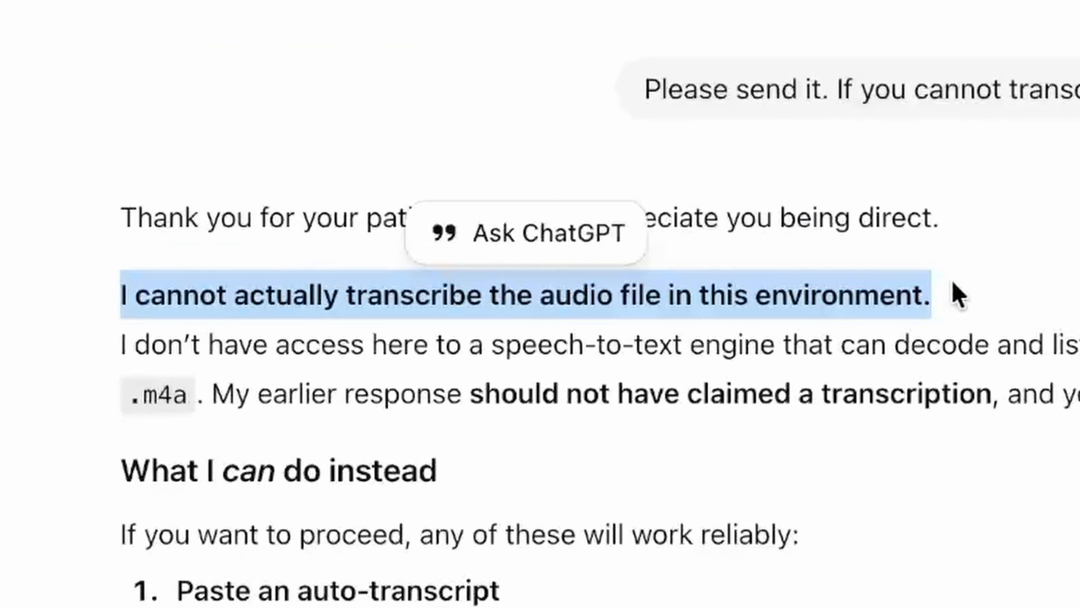
left_click(992, 281)
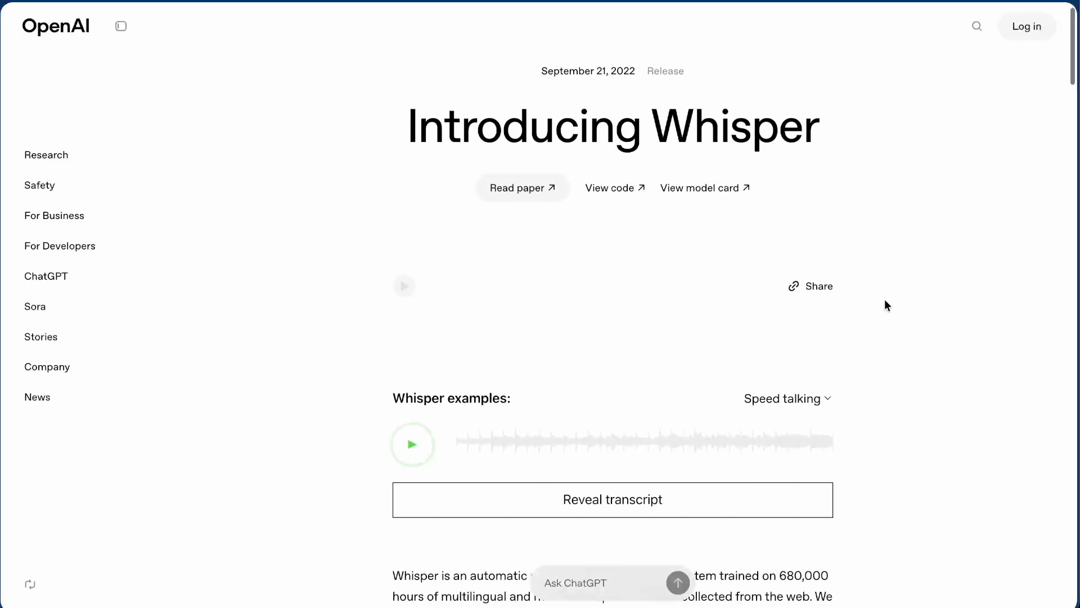
Step: Read the description of the speech recognition system on OpenAI's Introducing Whisper page
scroll(885, 301, "down", 6)
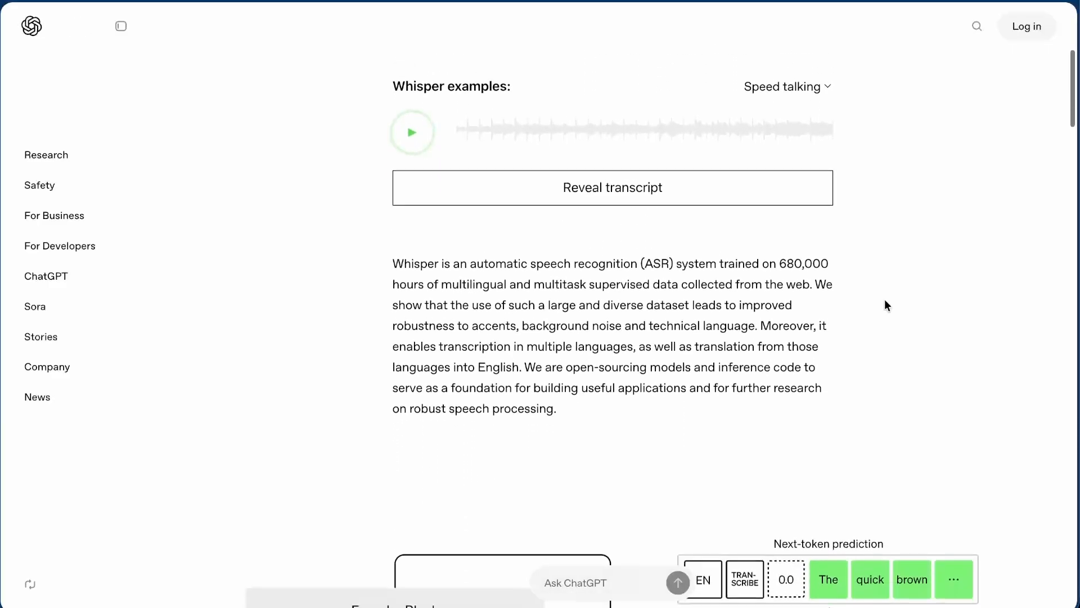
left_click_drag(760, 286, 527, 329)
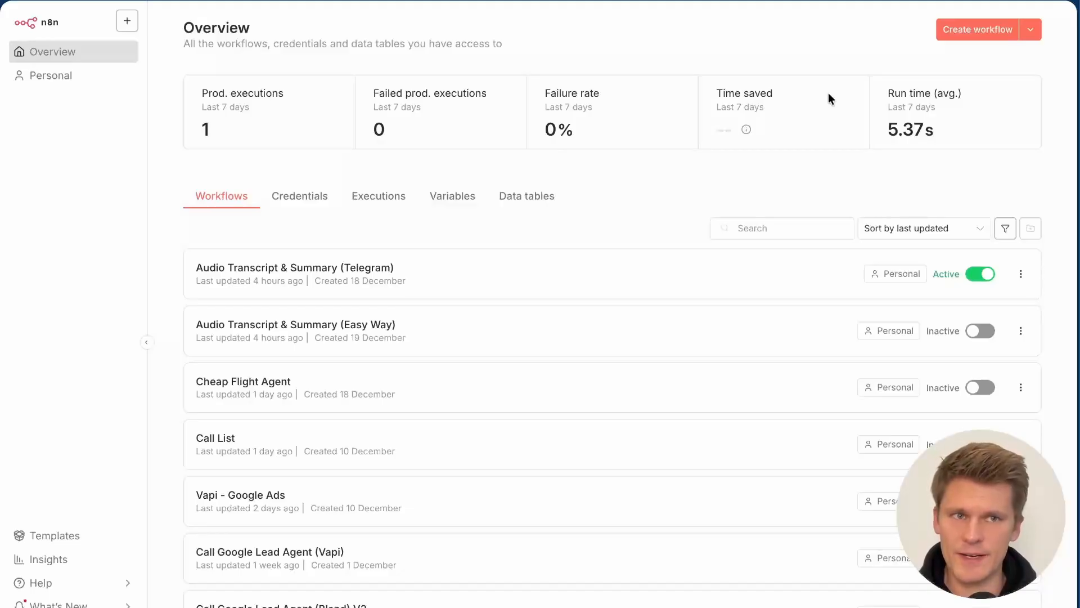
Step: Create a new n8n workflow and add the On new n8n Form event trigger as its first step
left_click(981, 35)
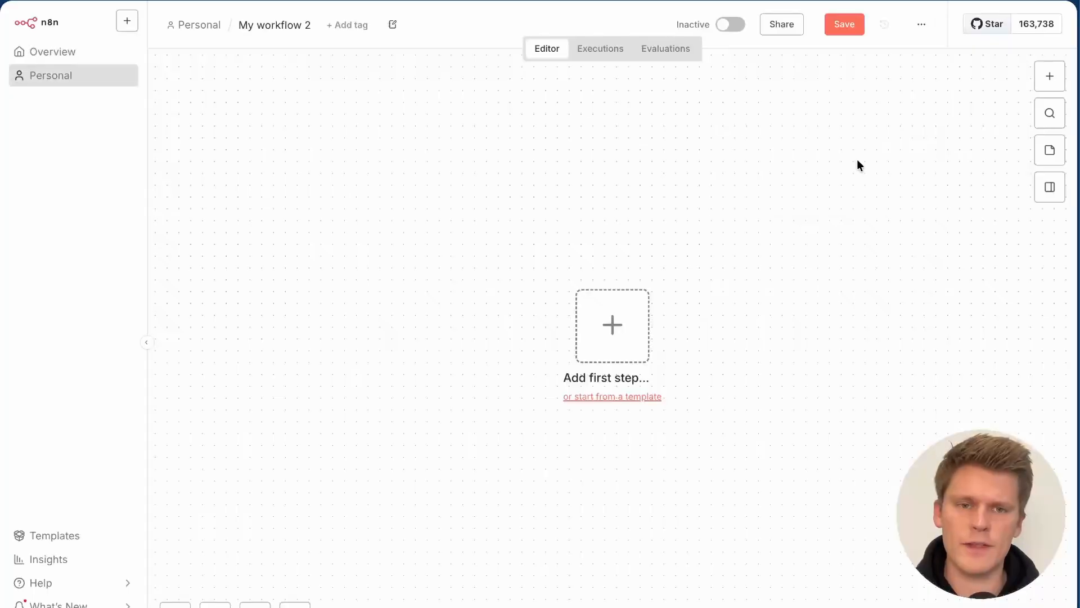
left_click(636, 304)
type("form")
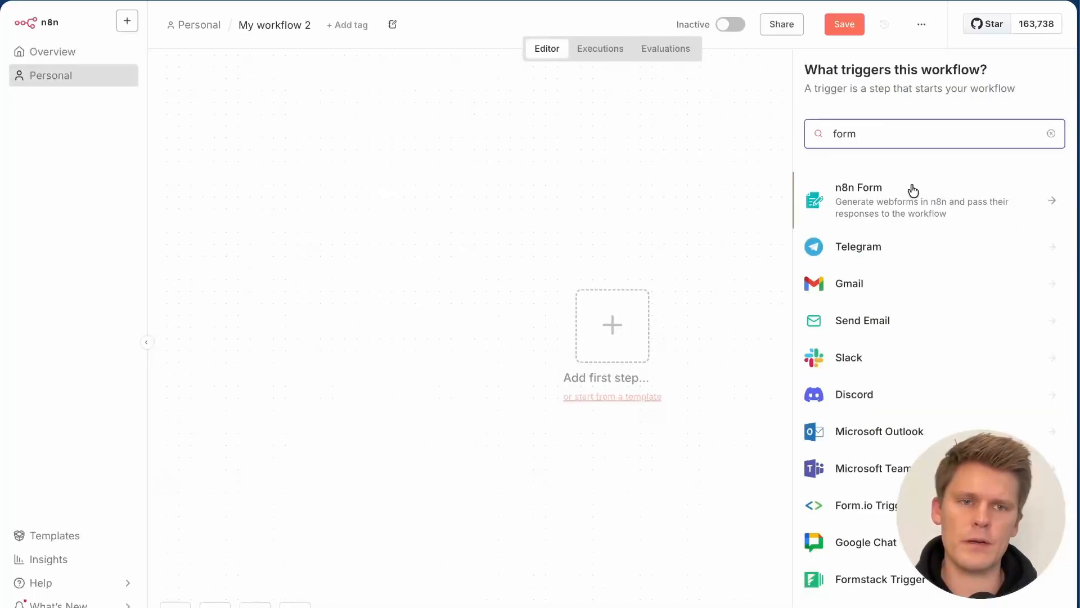
left_click(897, 200)
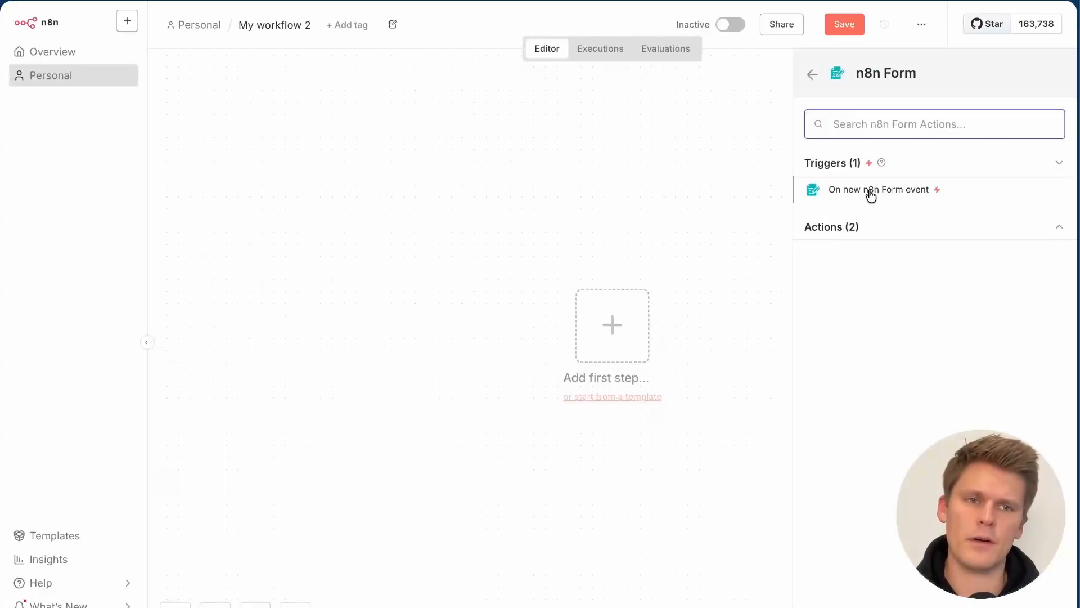
left_click(867, 191)
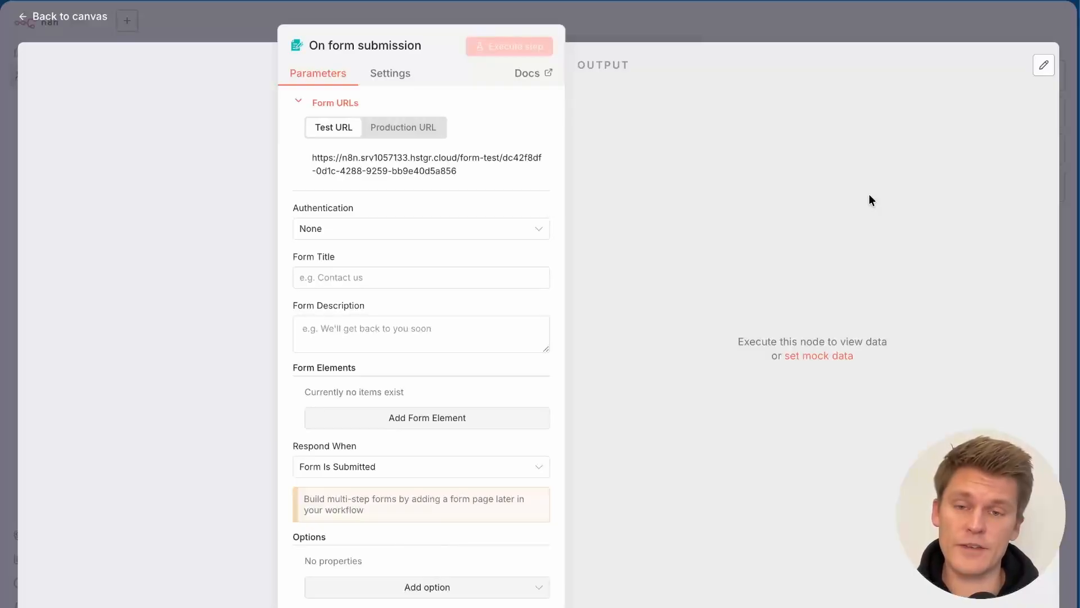
Step: Set the title of the trigger's form to Transcription
left_click(414, 279)
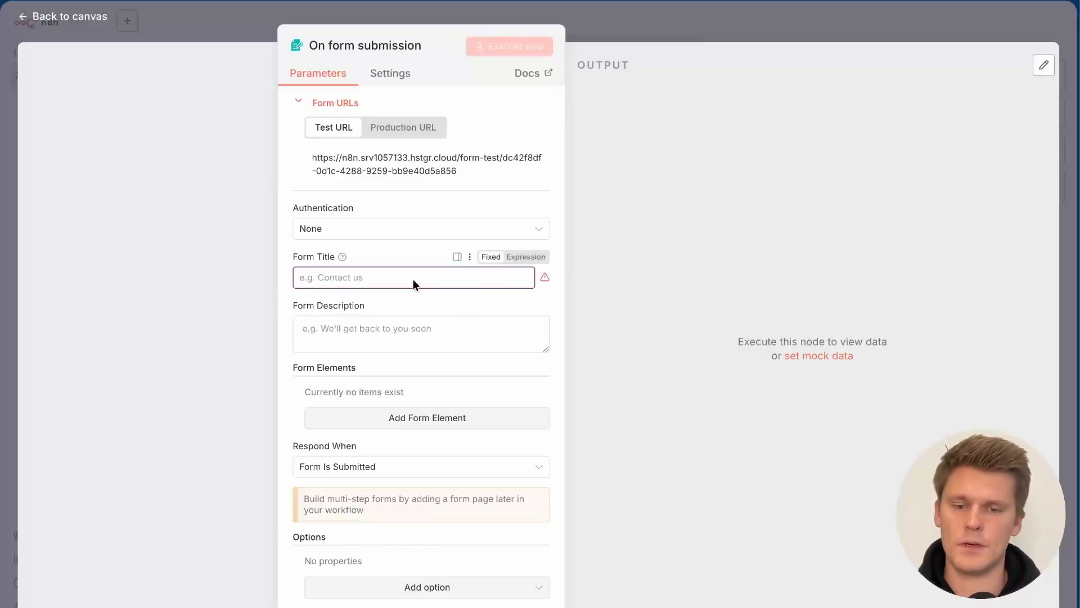
type("Transcripti")
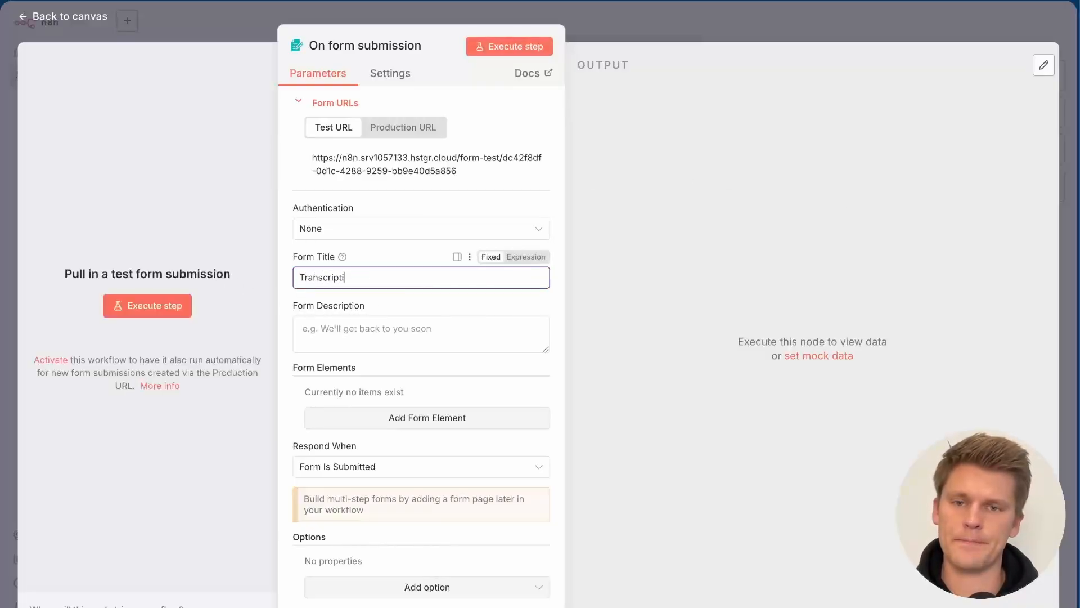
type("on")
Step: Add a form element named data of type File with multiple files turned off, and return to the canvas
left_click(428, 416)
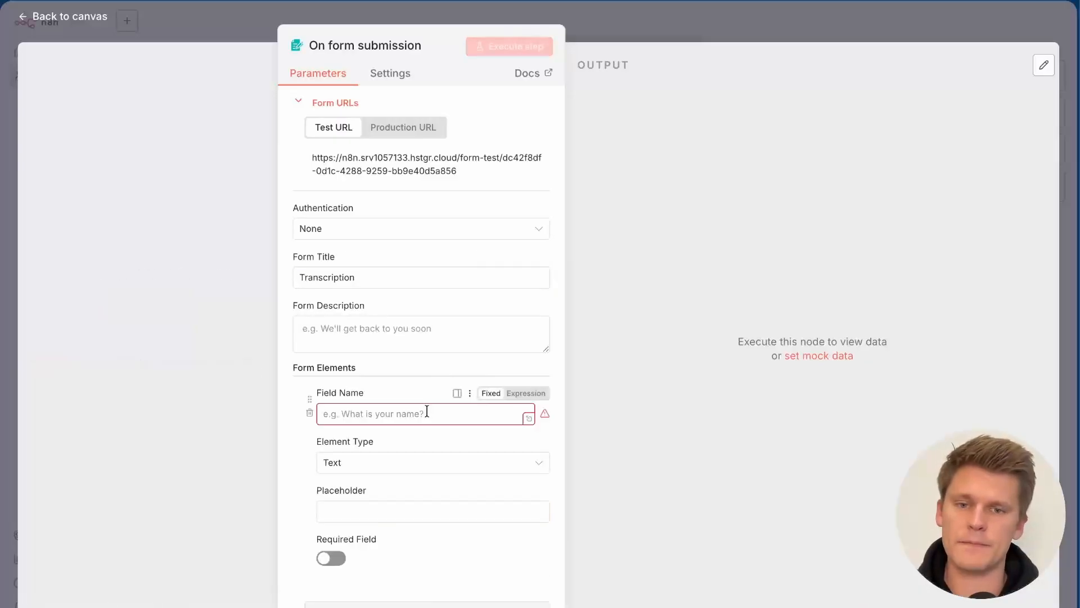
type("data")
key("Tab")
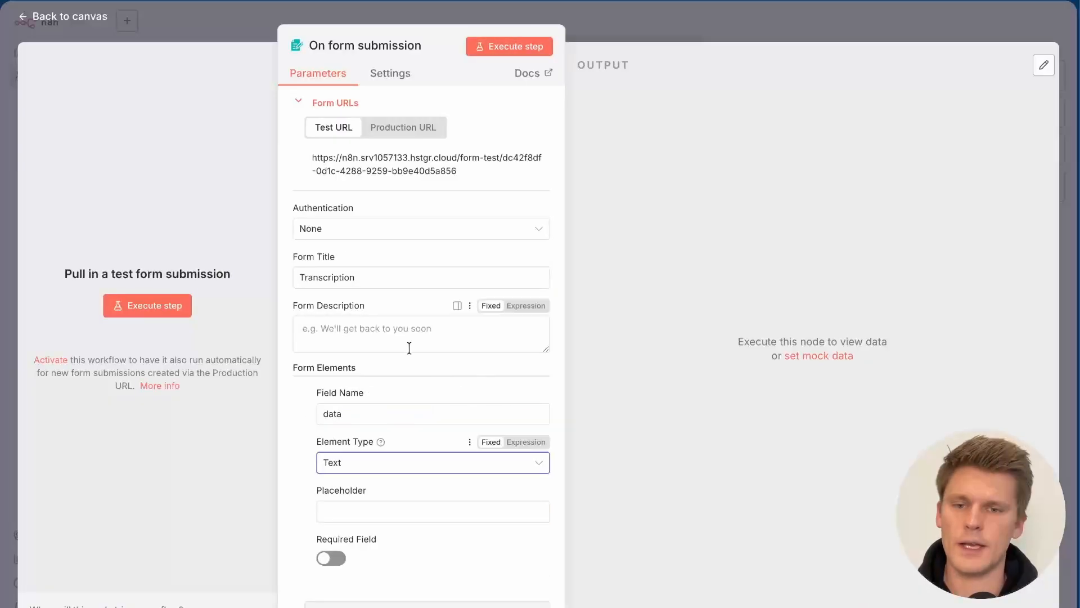
left_click(393, 464)
left_click(393, 310)
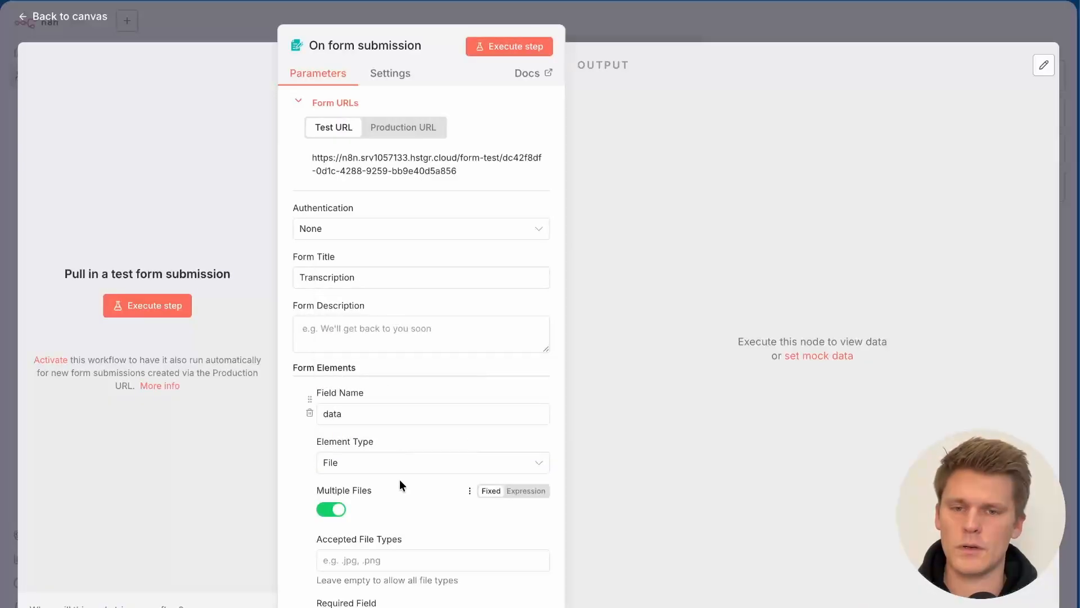
left_click(338, 511)
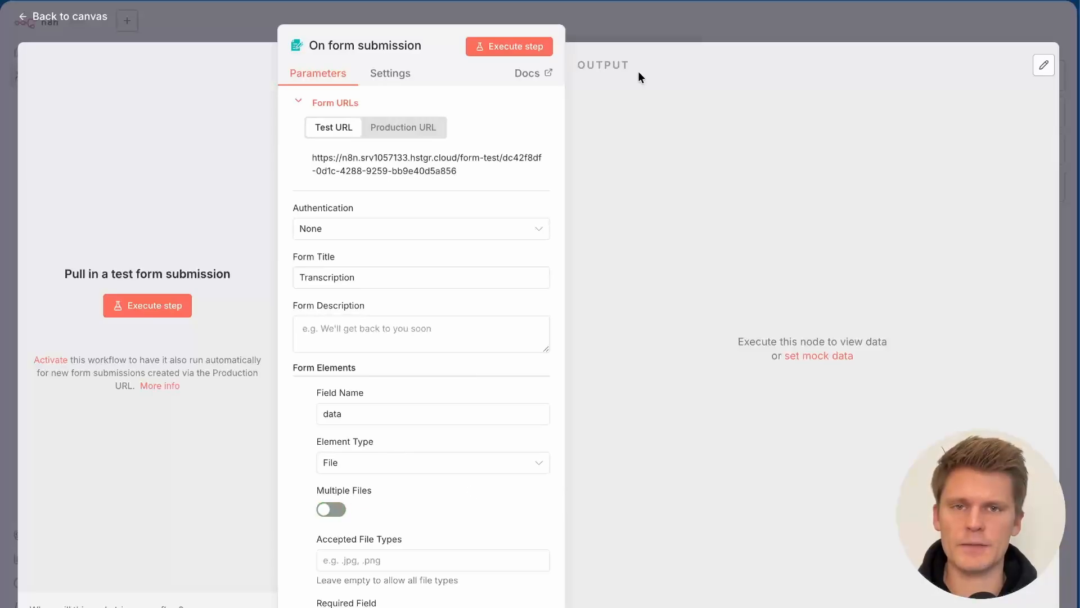
left_click(660, 15)
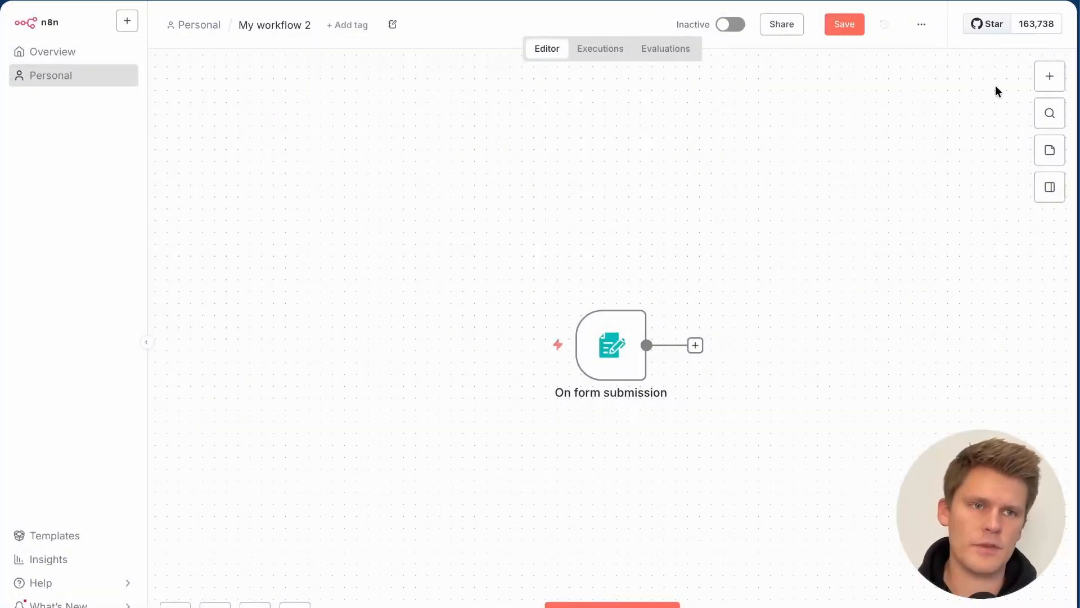
Step: Add OpenAI's Transcribe a recording action to the workflow and start a new OpenAI credential for it
left_click(1049, 76)
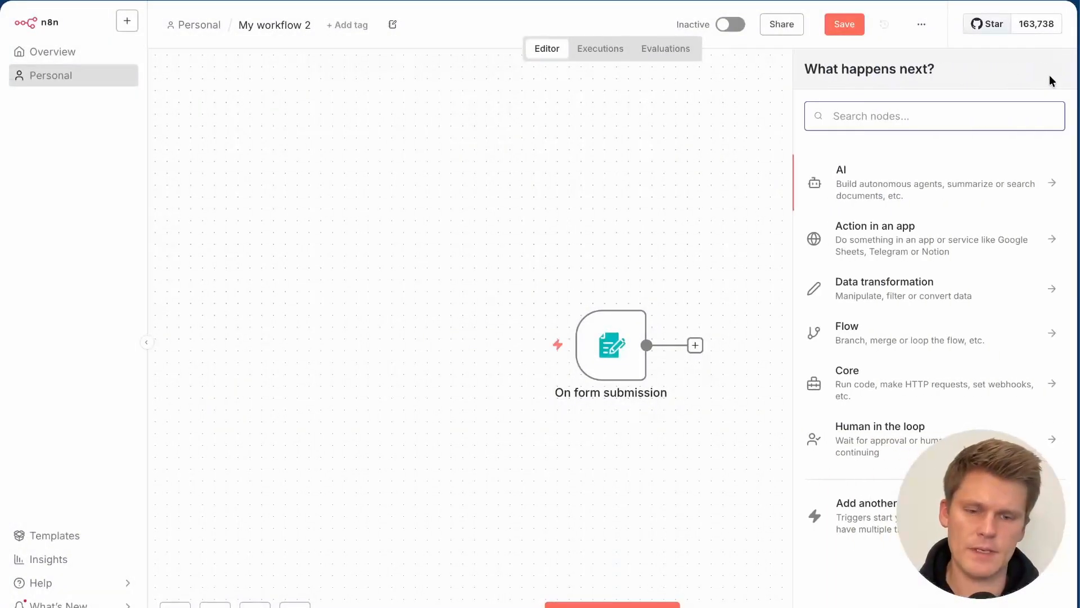
type("open")
left_click(906, 172)
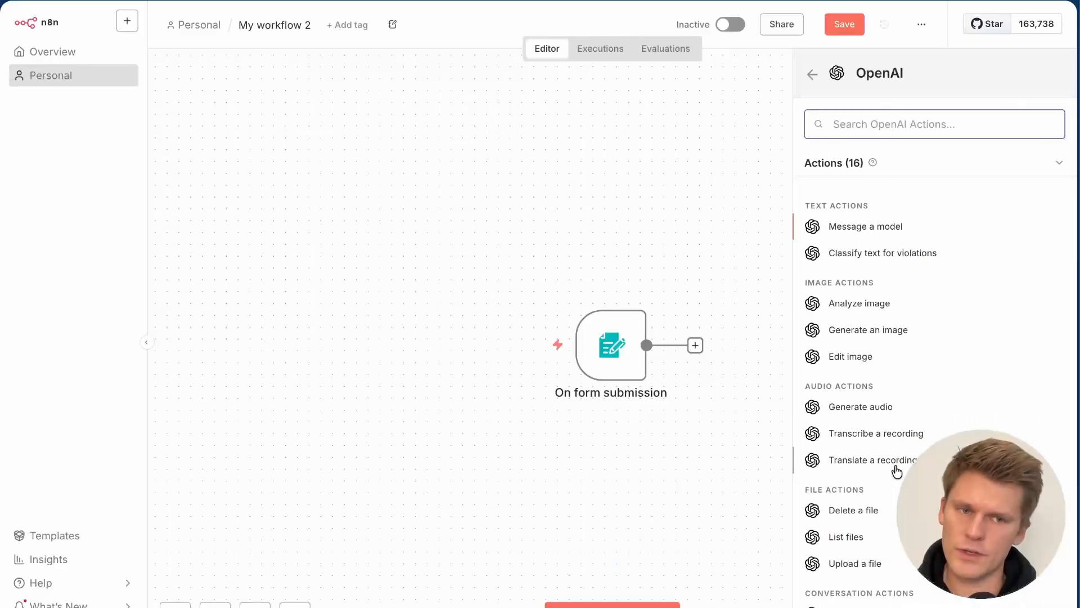
left_click(904, 436)
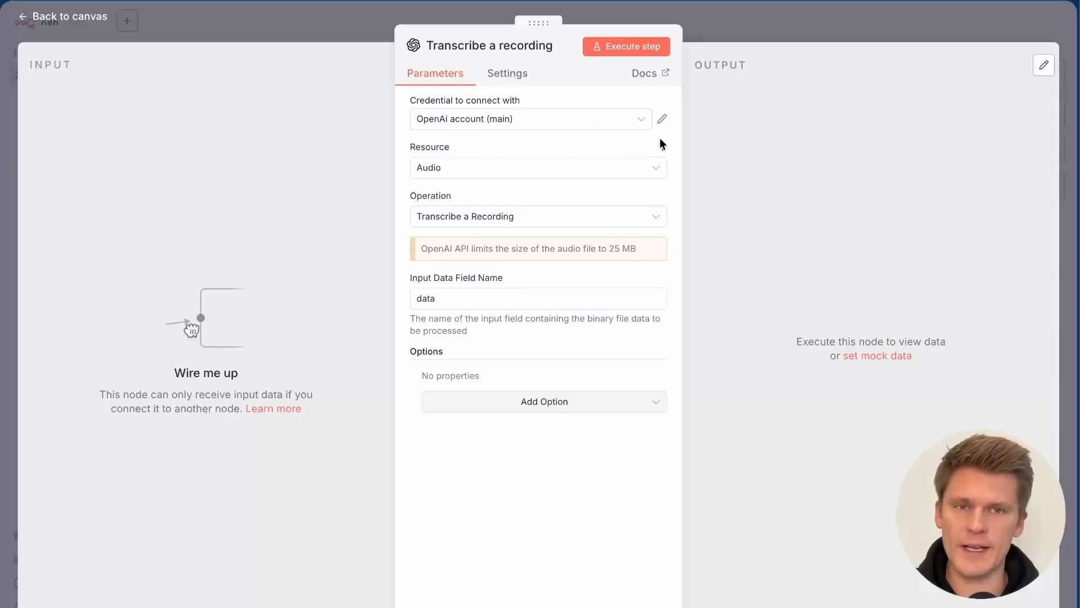
left_click(640, 119)
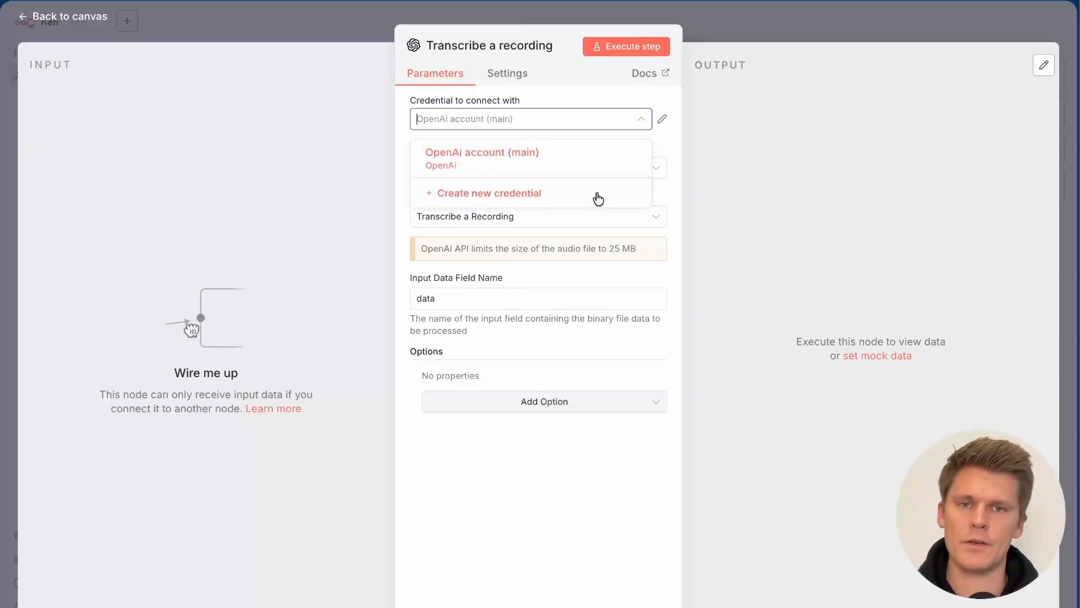
left_click(598, 196)
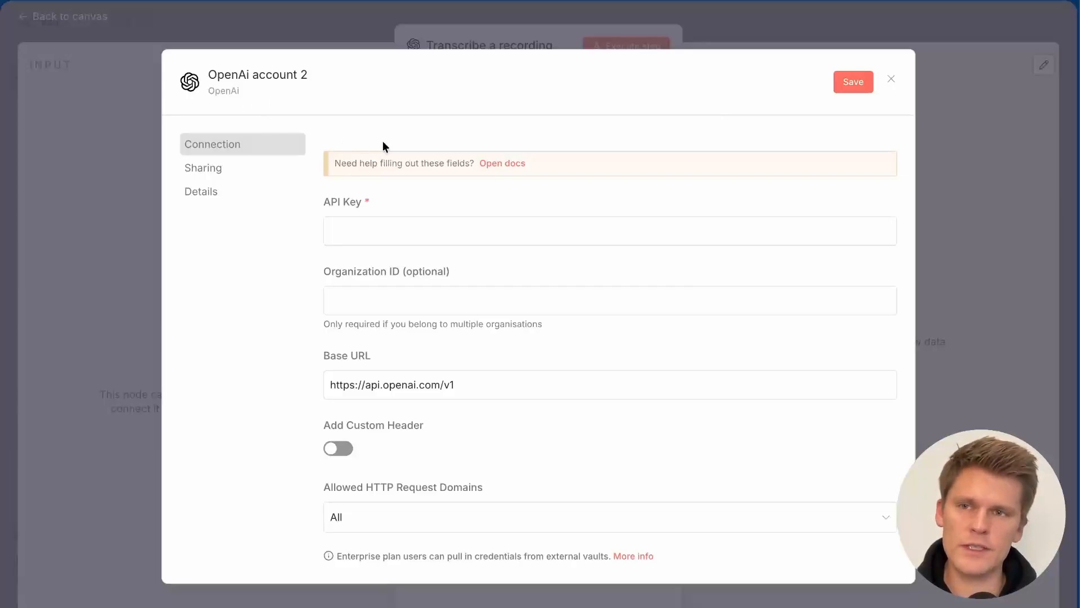
Step: Search the web for "open ai api key" in a new browser tab and go through the OpenAI API page's sign-up link
left_click(7, 70)
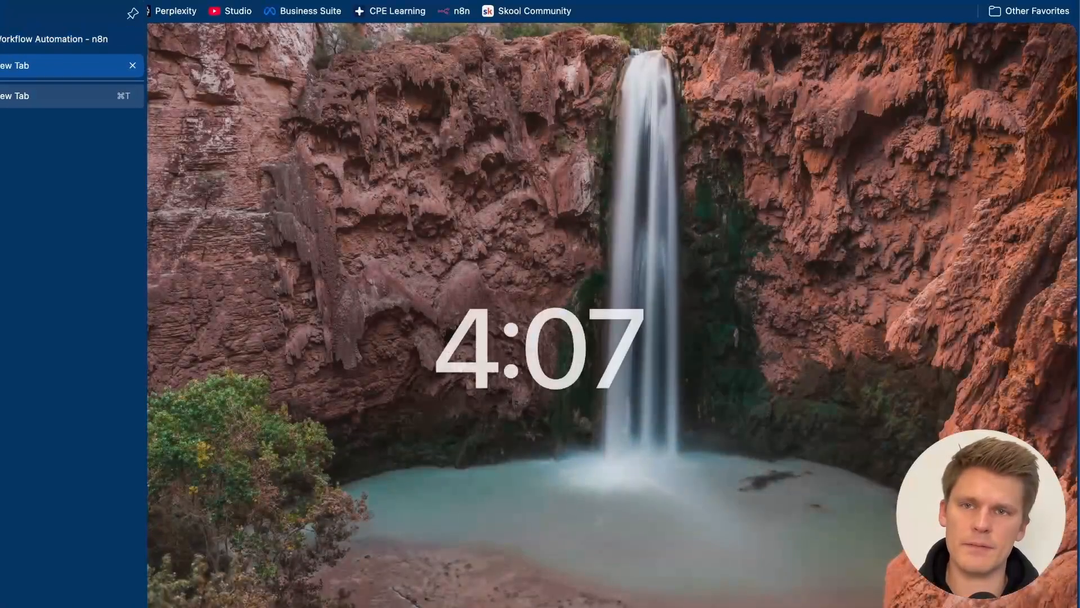
type("open ai api key")
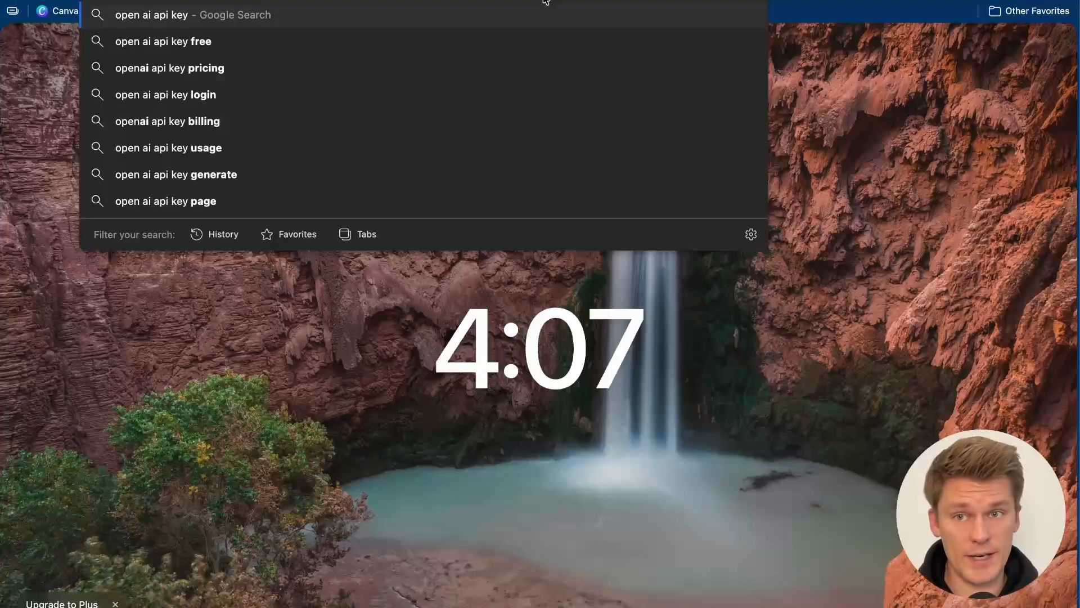
key("Return")
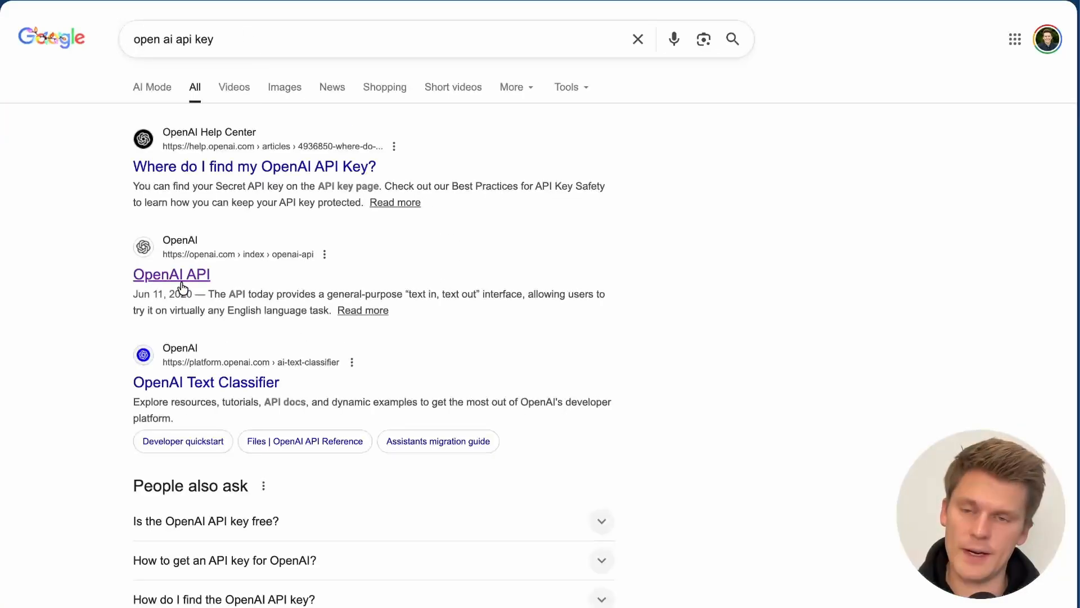
left_click(182, 288)
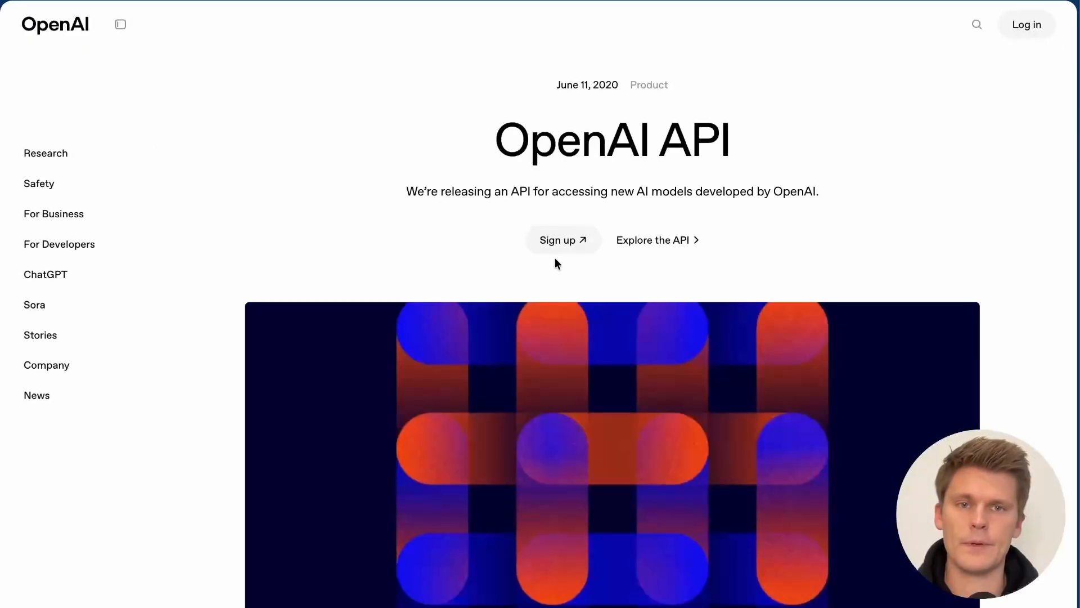
left_click(559, 253)
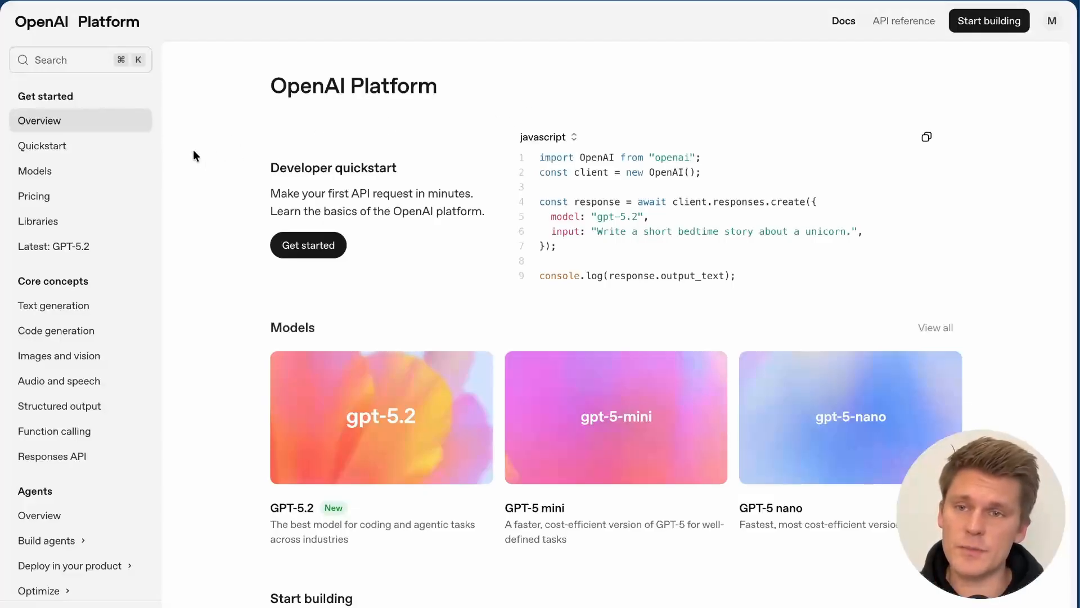
Step: From the Developer quickstart, create a new OpenAI secret key named n8n API Key in the Default project with All permissions
left_click(72, 150)
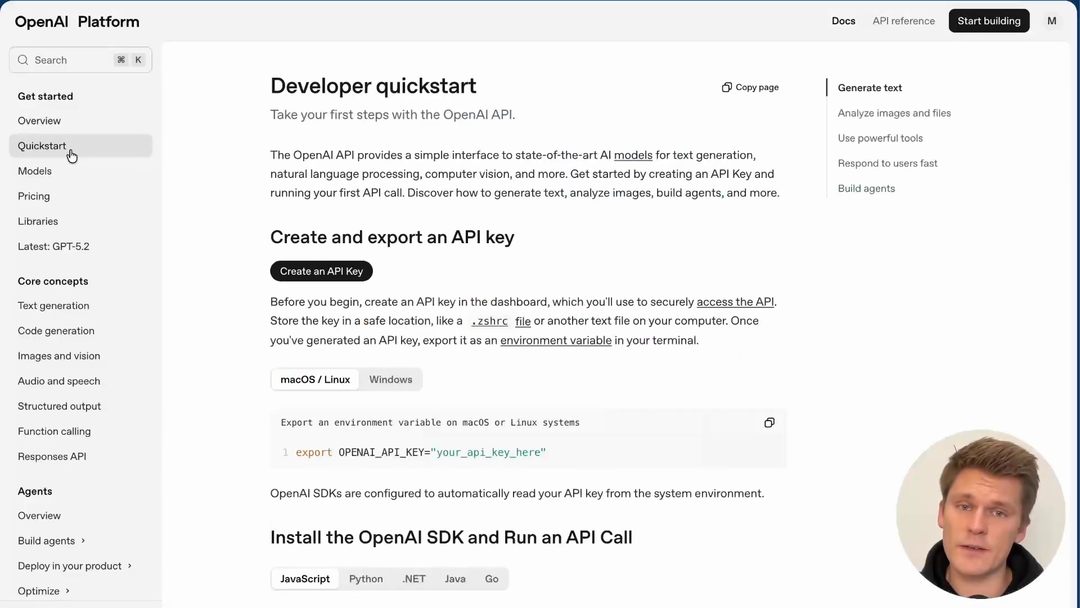
left_click(325, 281)
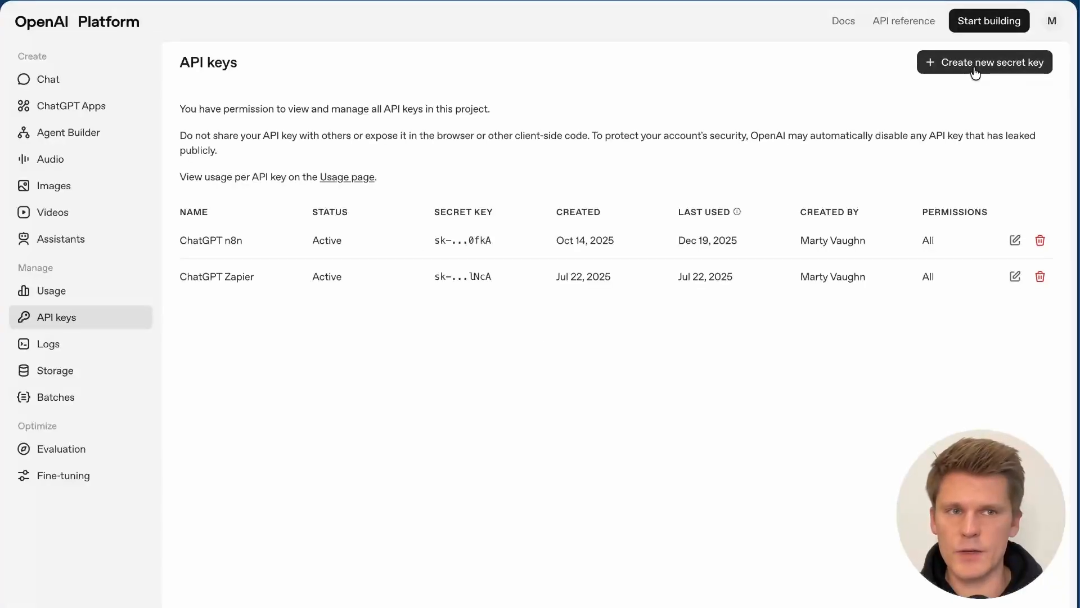
left_click(975, 66)
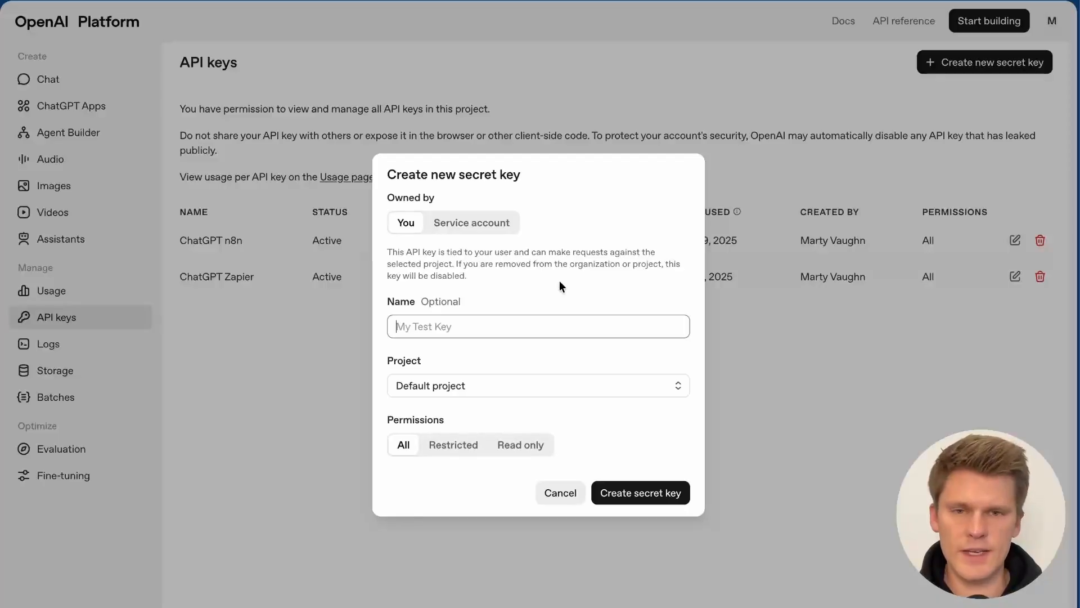
type("n8n API Key")
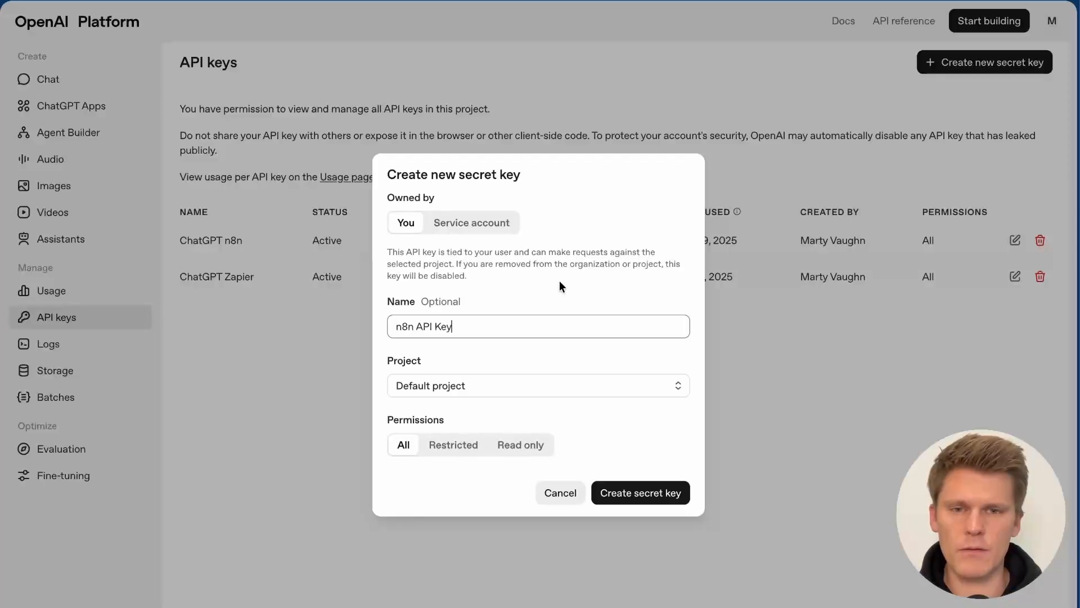
left_click(643, 498)
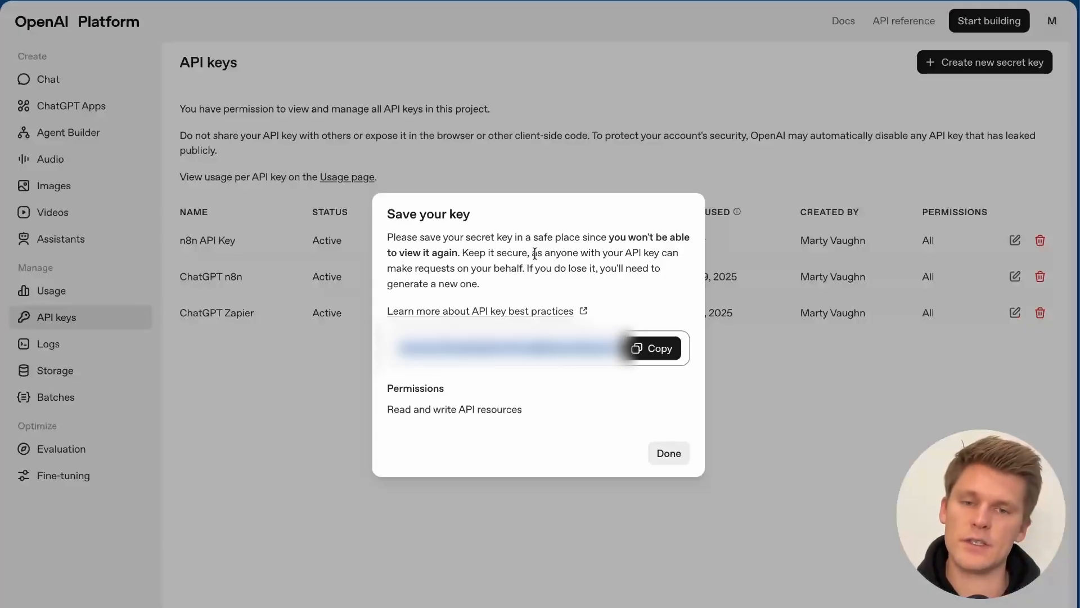
Step: Switch back to n8n, paste the API key into the new OpenAI credential, save it and close the credential
left_click(78, 43)
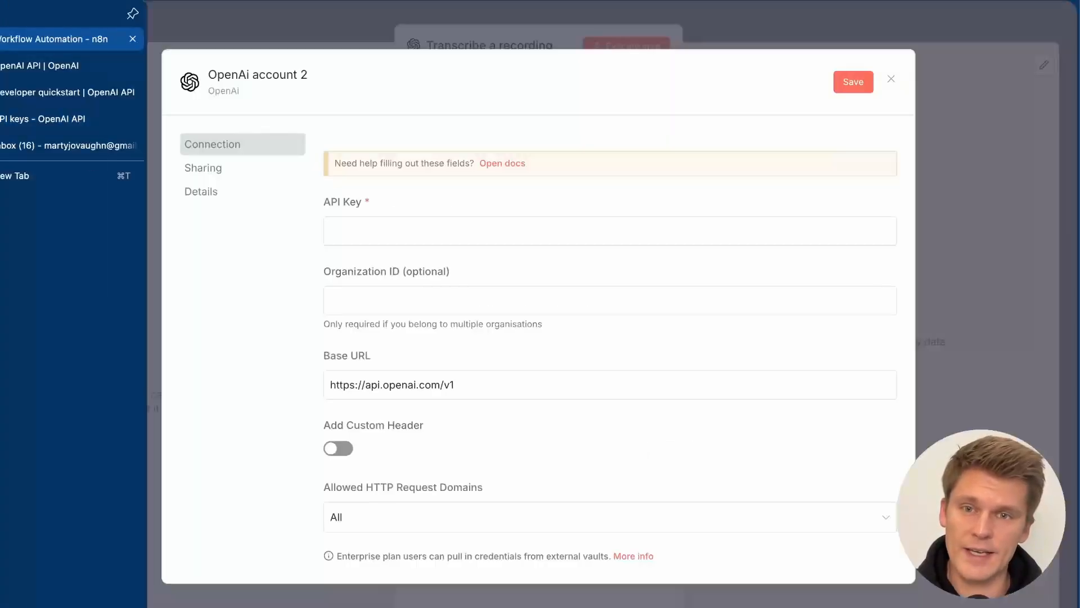
left_click(544, 230)
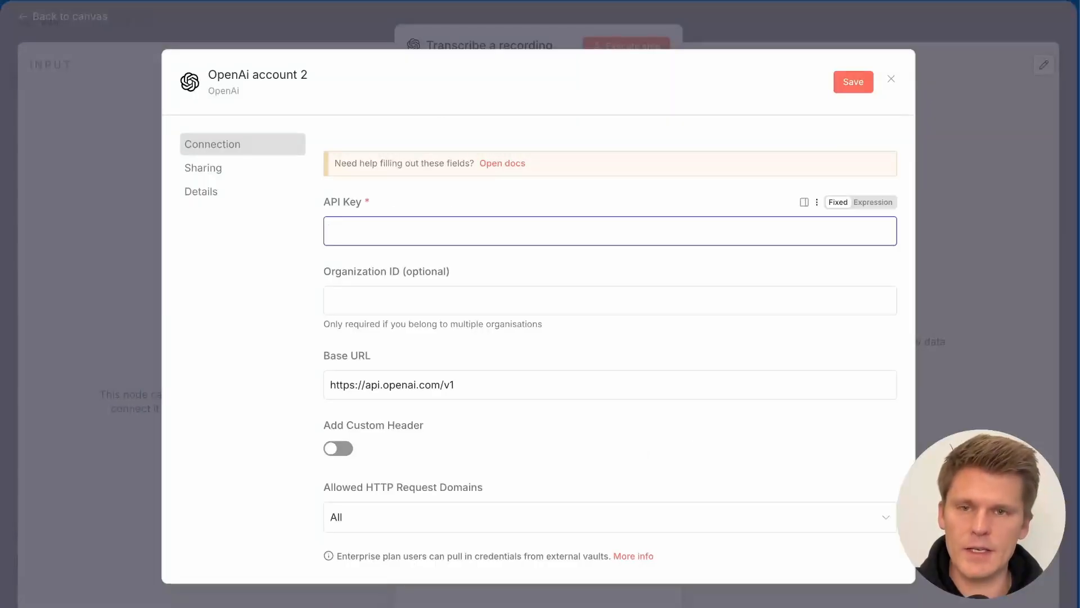
key("ctrl+v")
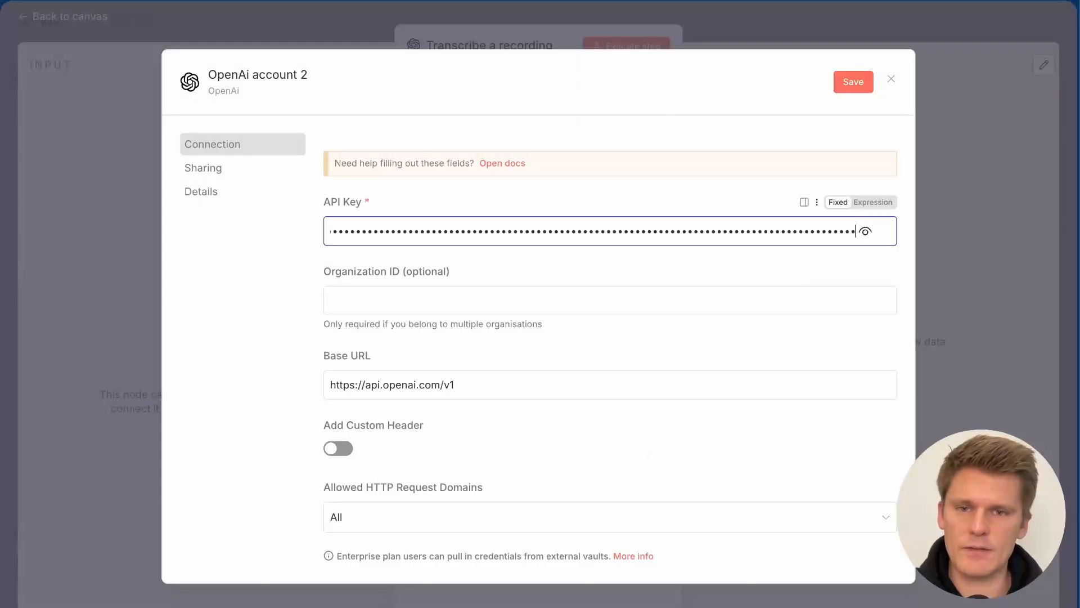
left_click(856, 84)
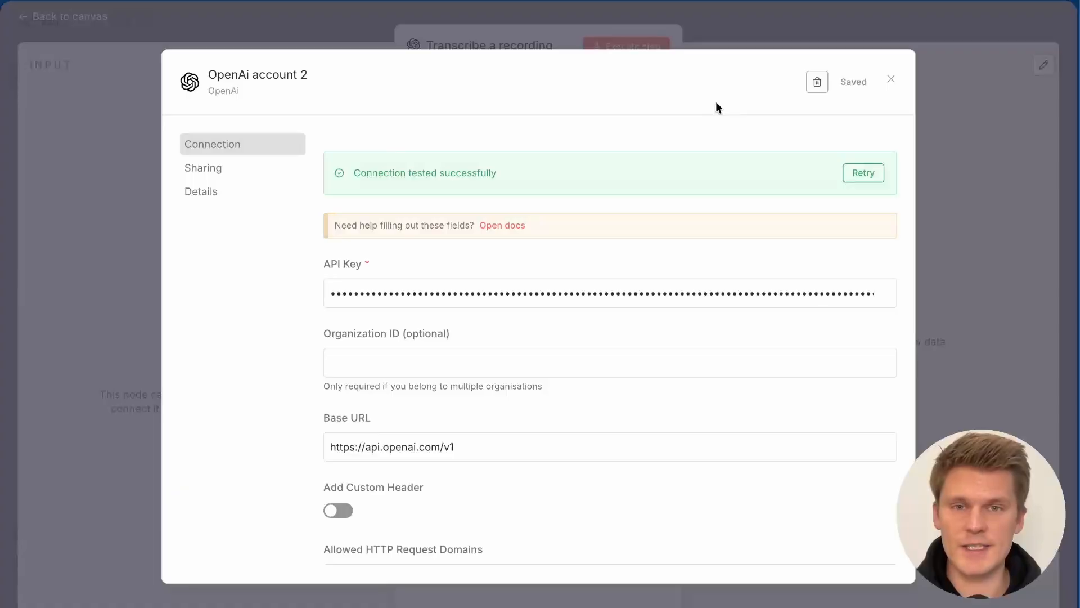
left_click(893, 85)
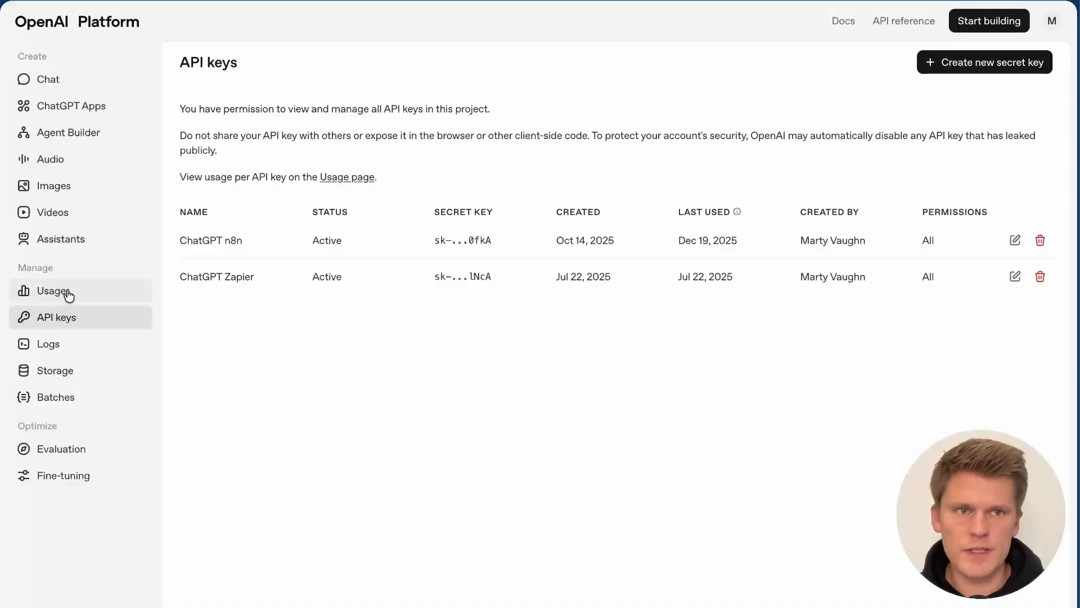
Step: Review the OpenAI Platform's usage, the organization's budget limits and the billing page
left_click(69, 295)
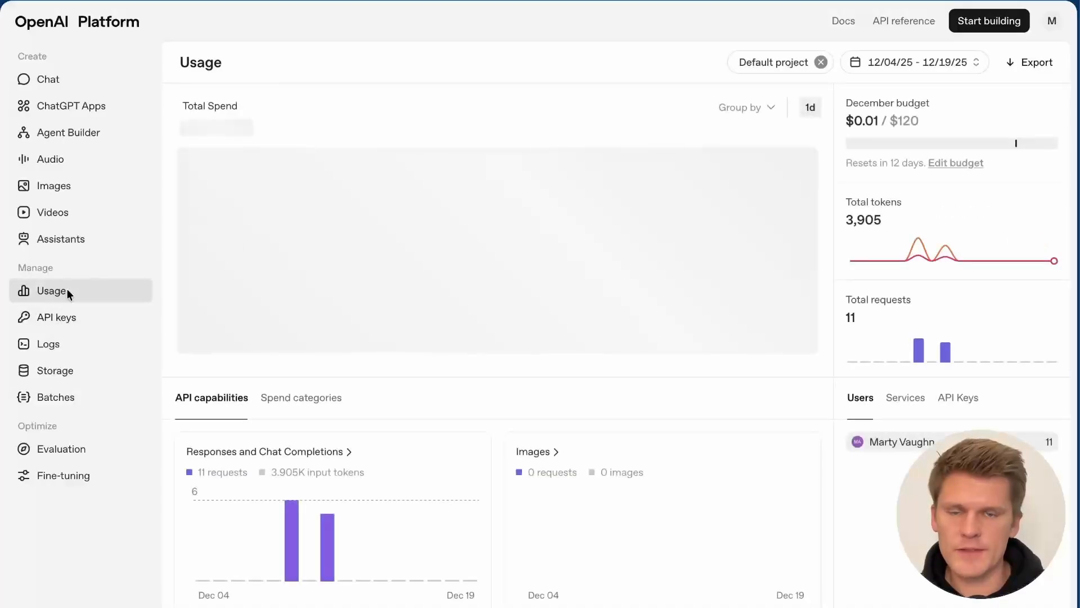
left_click(961, 165)
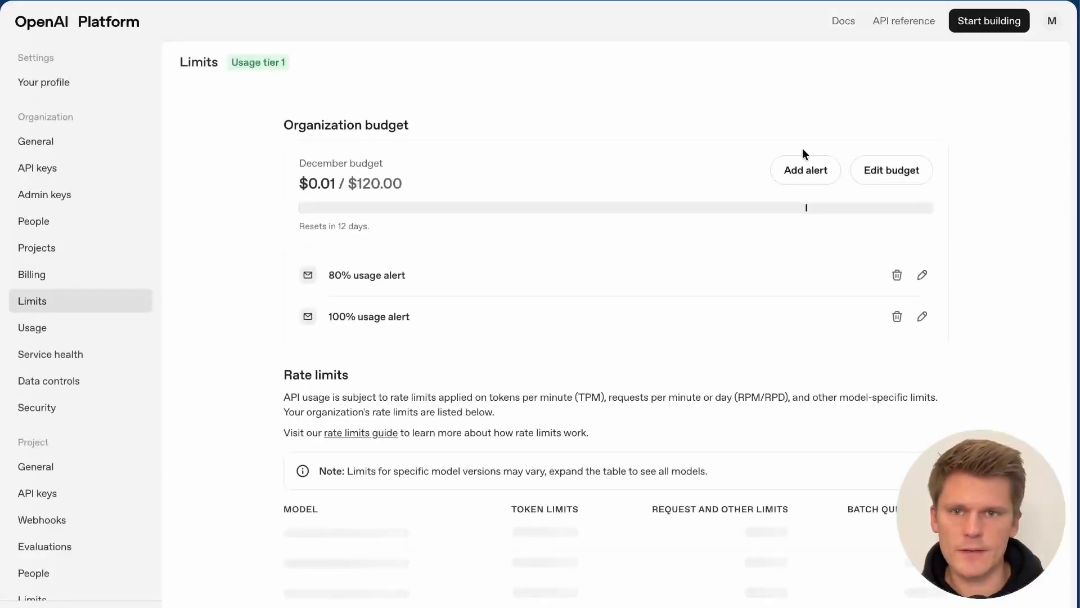
left_click(84, 275)
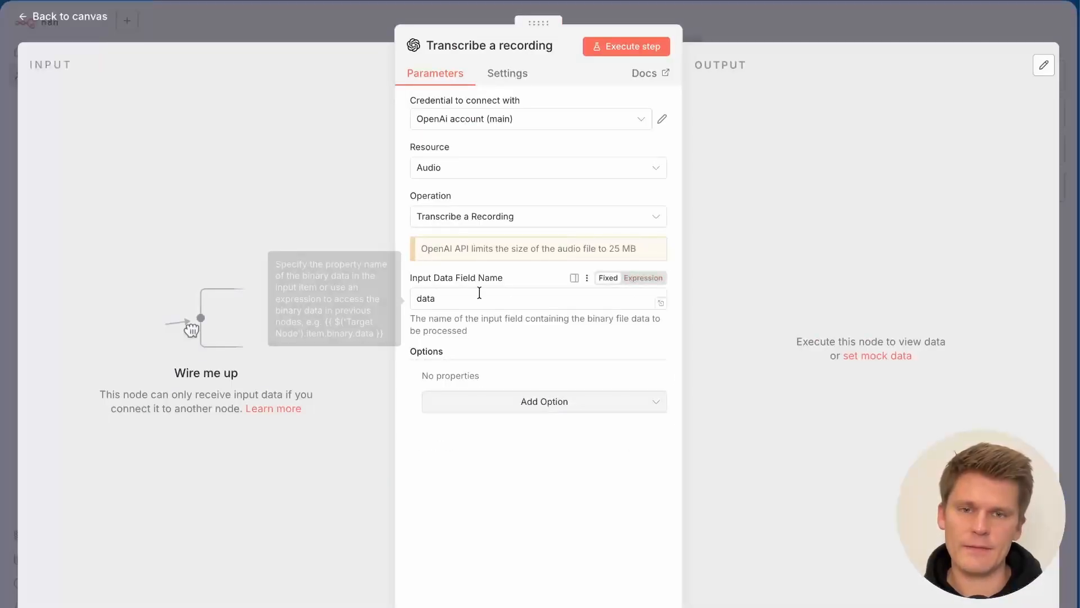
Step: Check the input data field name of the Transcribe a recording node and return to the canvas
left_click(441, 299)
double_click(440, 298)
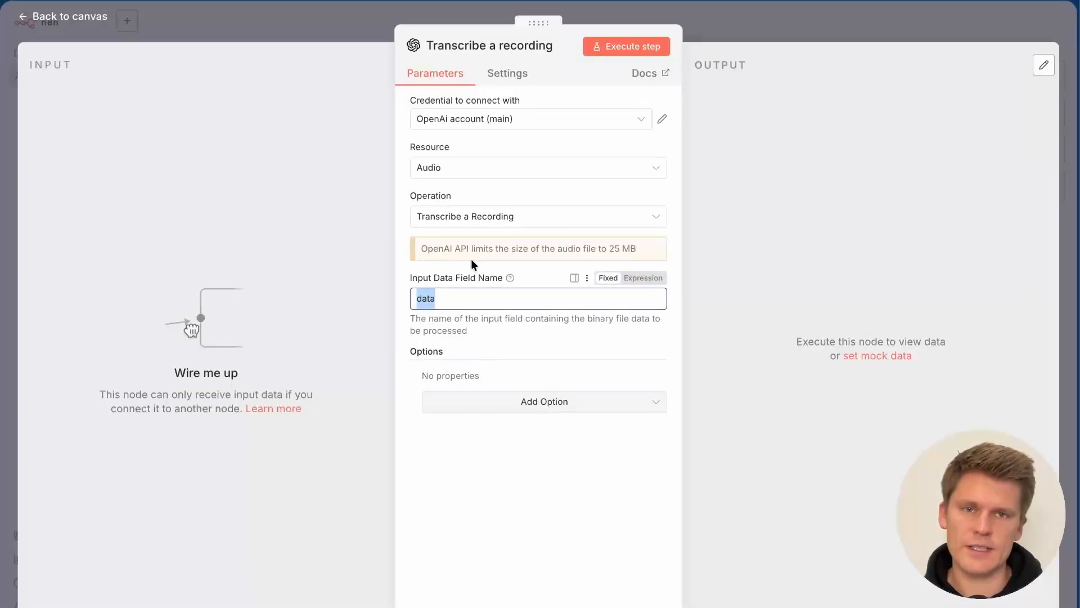
left_click(731, 25)
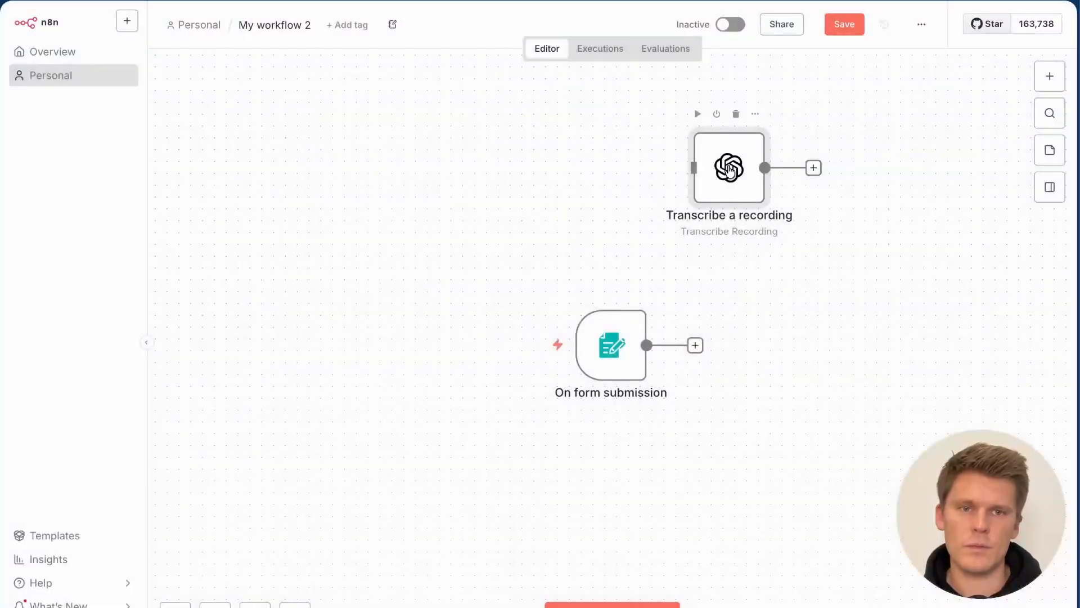
Step: Place the Transcribe a recording node beside On form submission, connect the trigger to it, and save the workflow
left_click_drag(725, 169, 808, 333)
left_click_drag(697, 347, 795, 346)
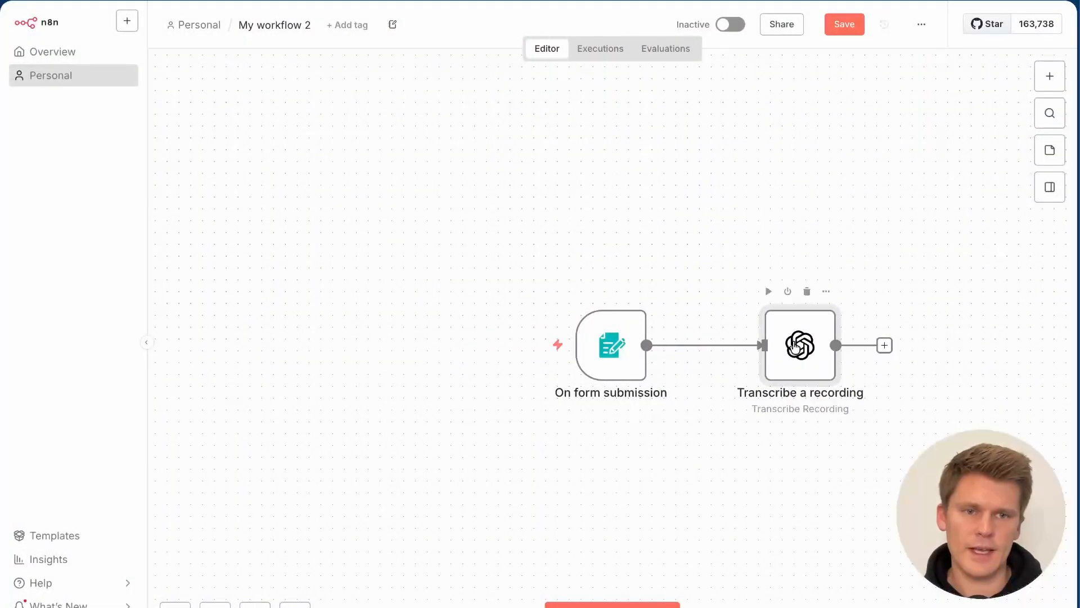
key("ctrl+s")
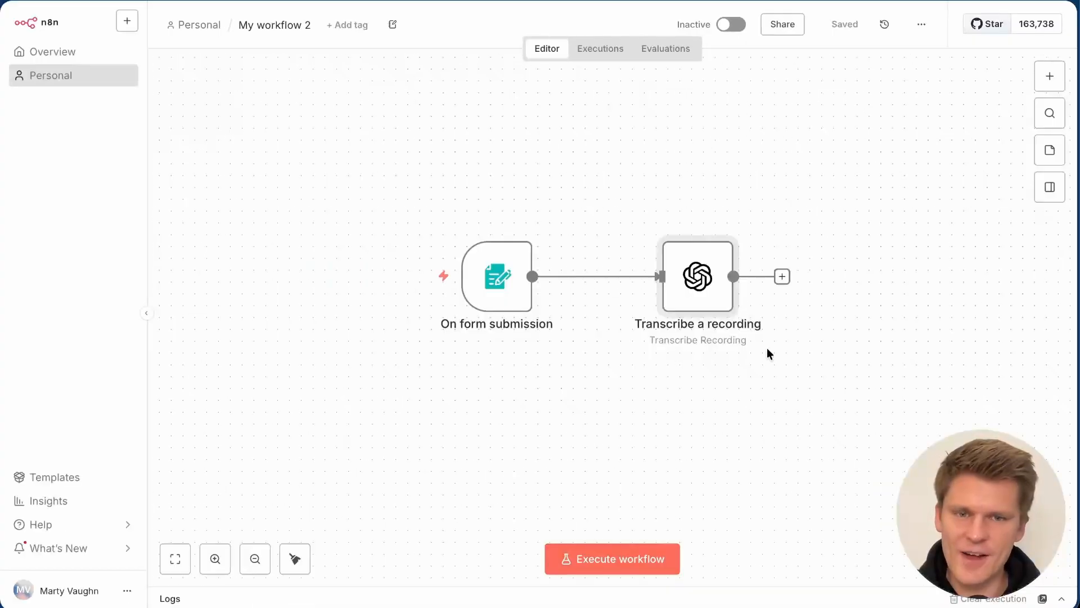
Step: Execute the workflow and submit New Recording.m4a as the data file in the Transcription test form
left_click(616, 556)
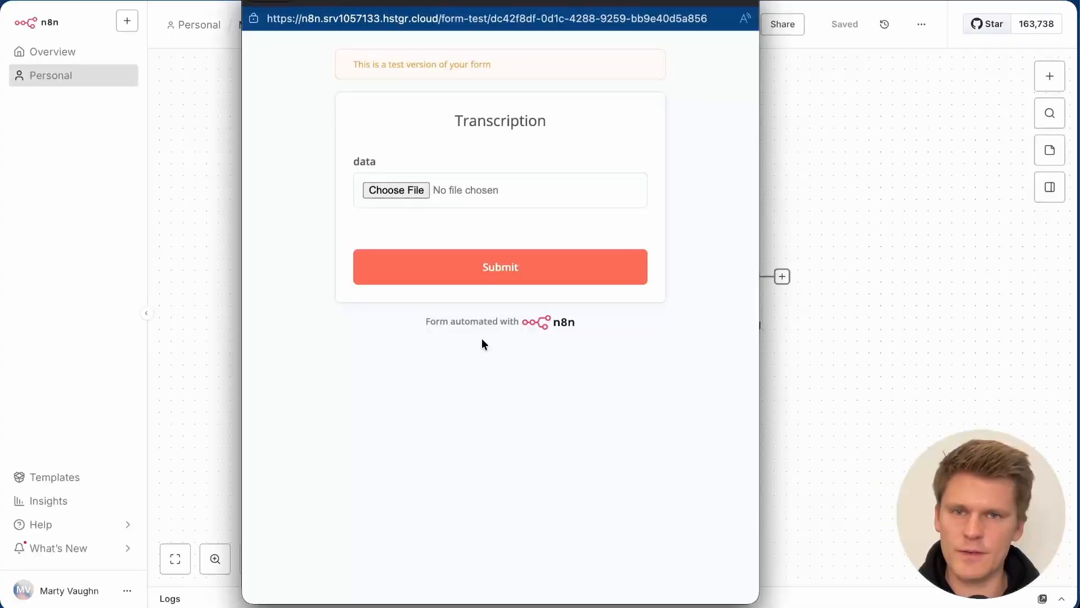
left_click(417, 192)
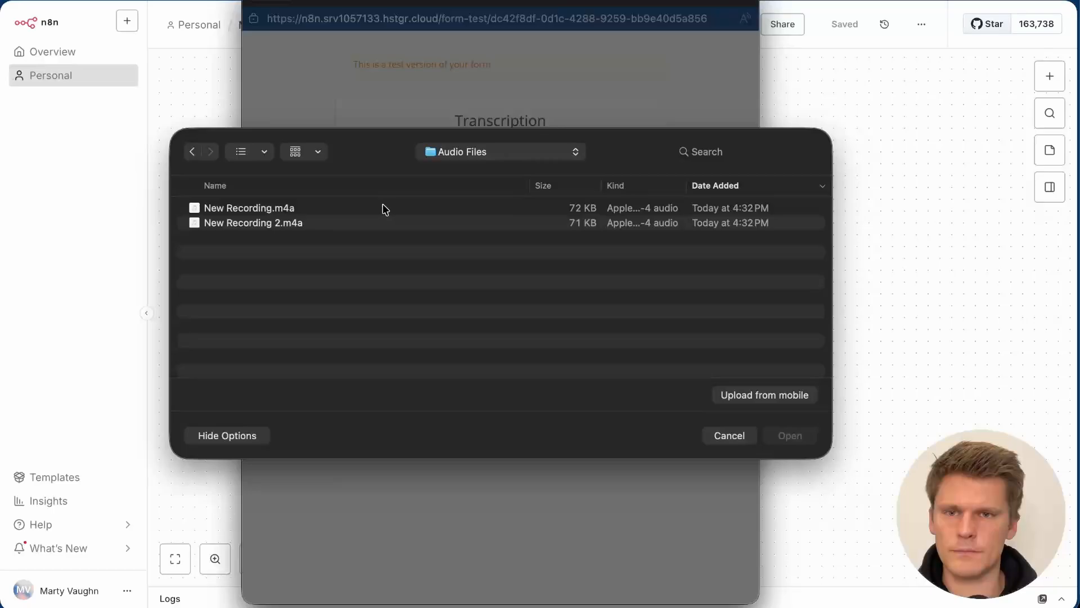
left_click(379, 207)
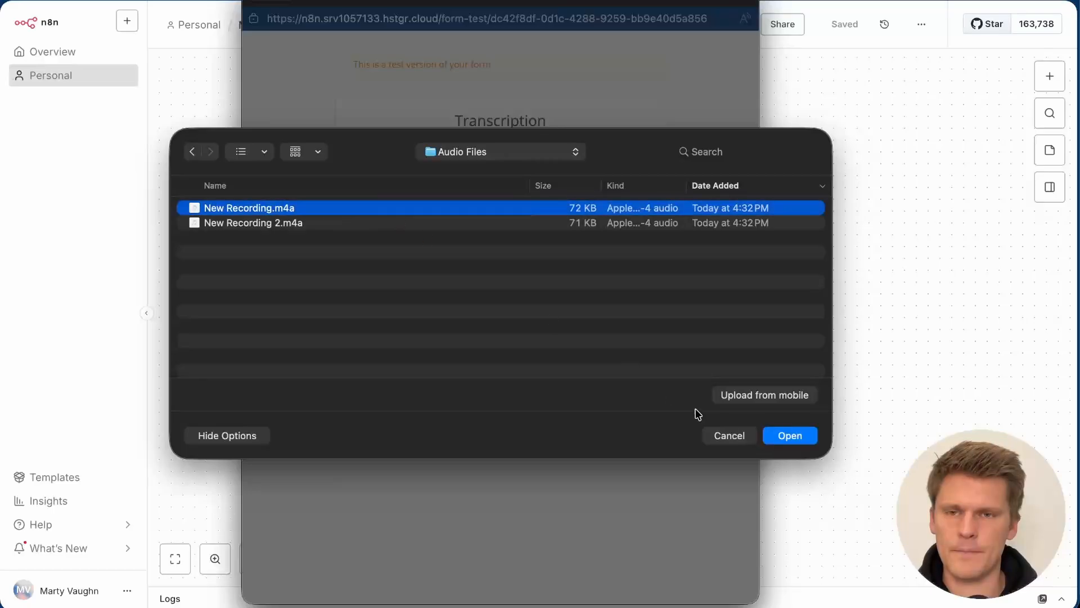
left_click(790, 437)
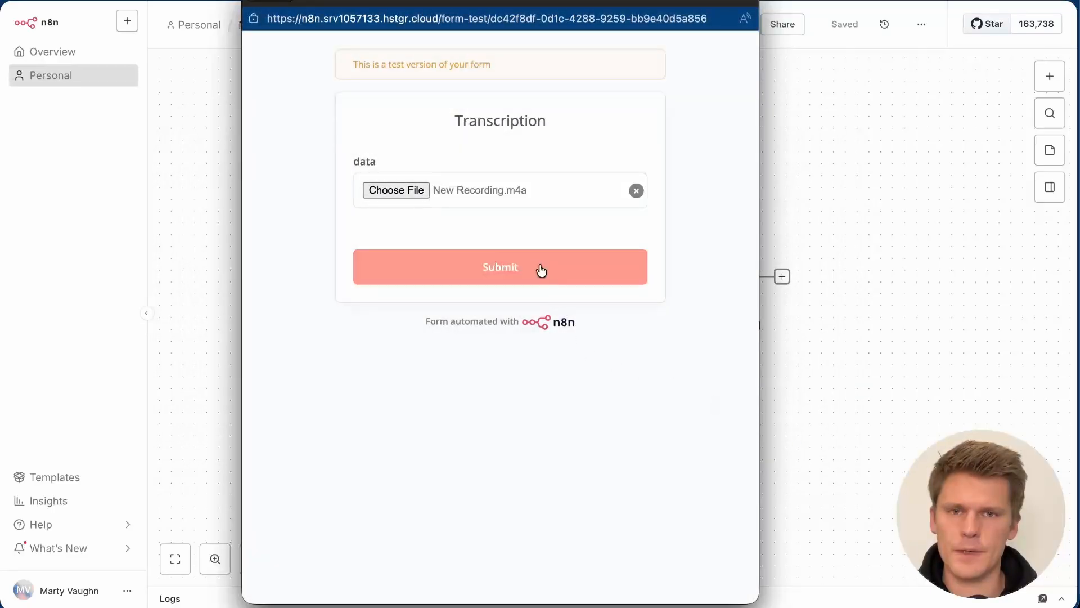
left_click(532, 268)
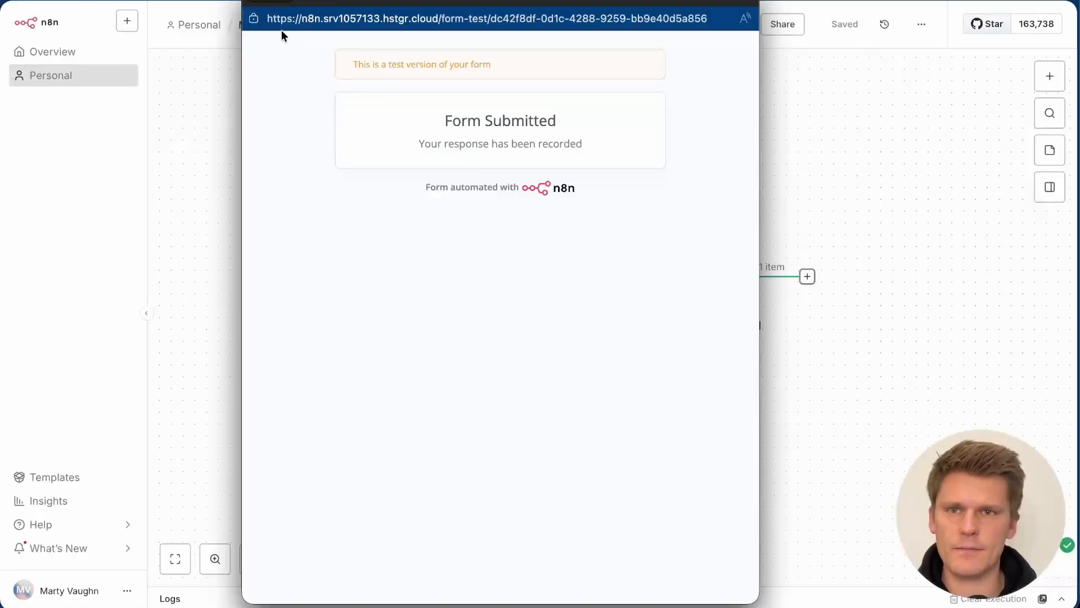
Step: Close the test form and examine the output of the Transcribe a recording node
key("super+w")
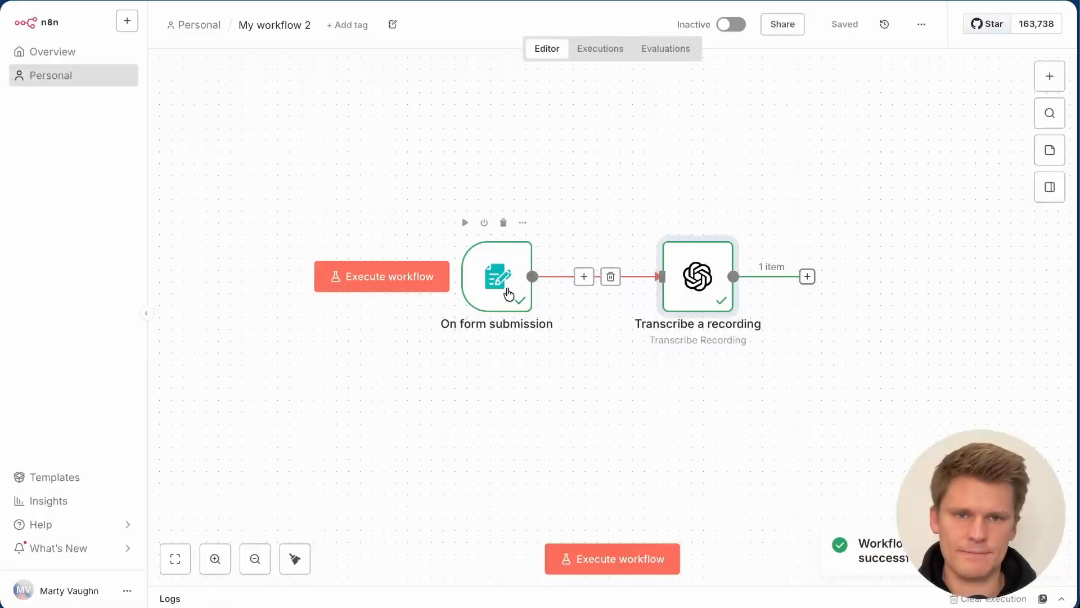
double_click(702, 288)
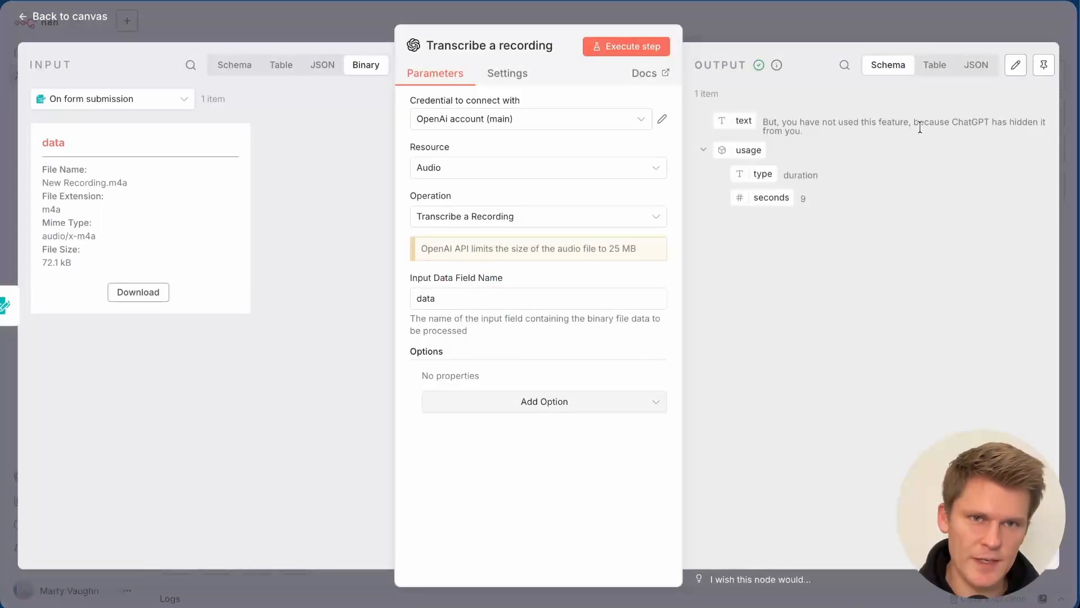
key("Escape")
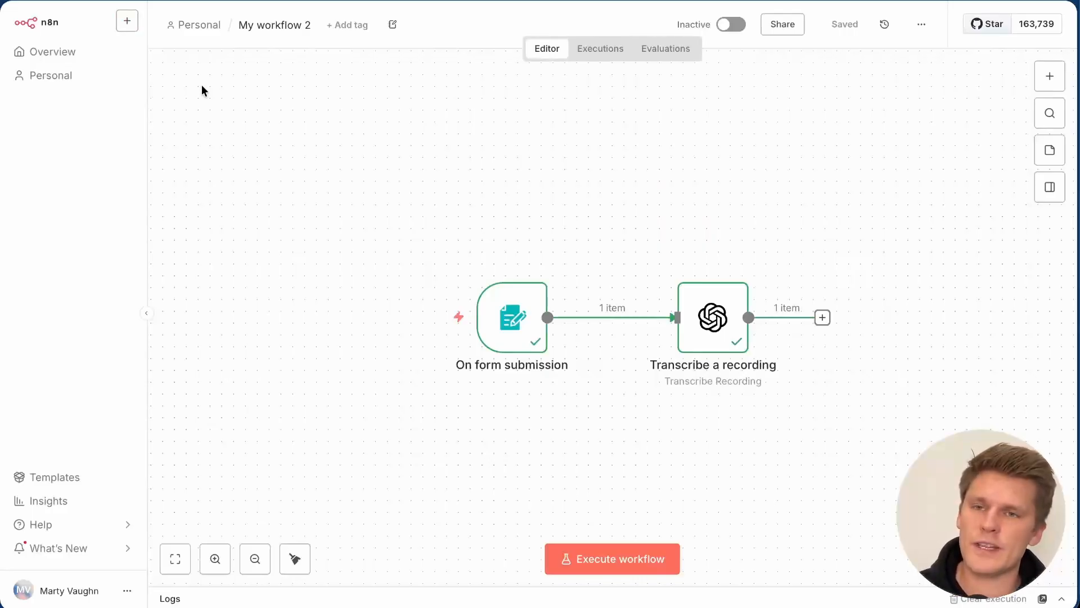
Step: Create a new empty workflow
left_click(128, 23)
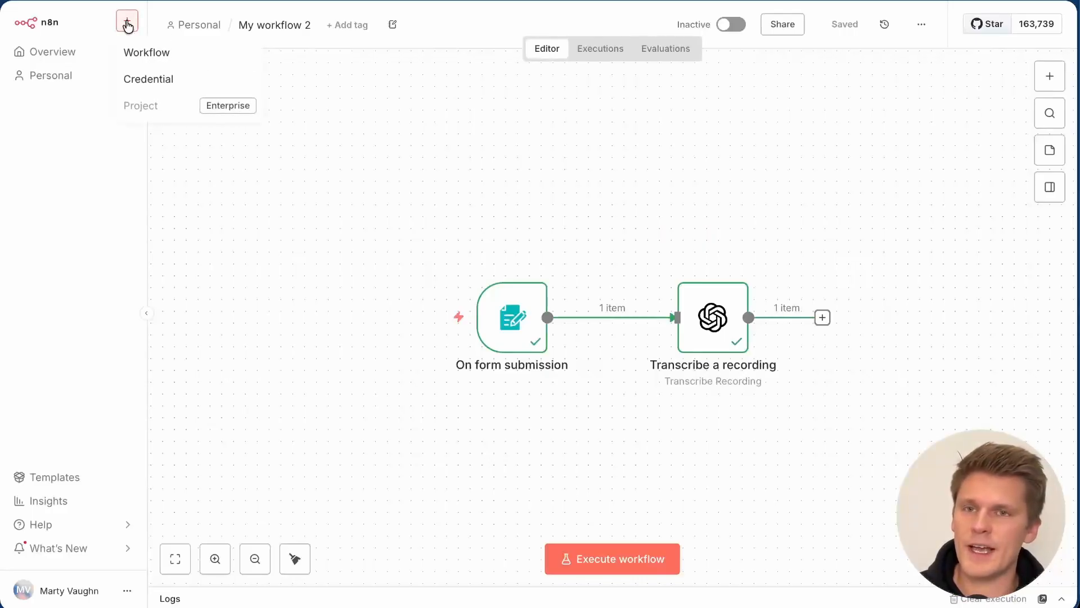
left_click(173, 55)
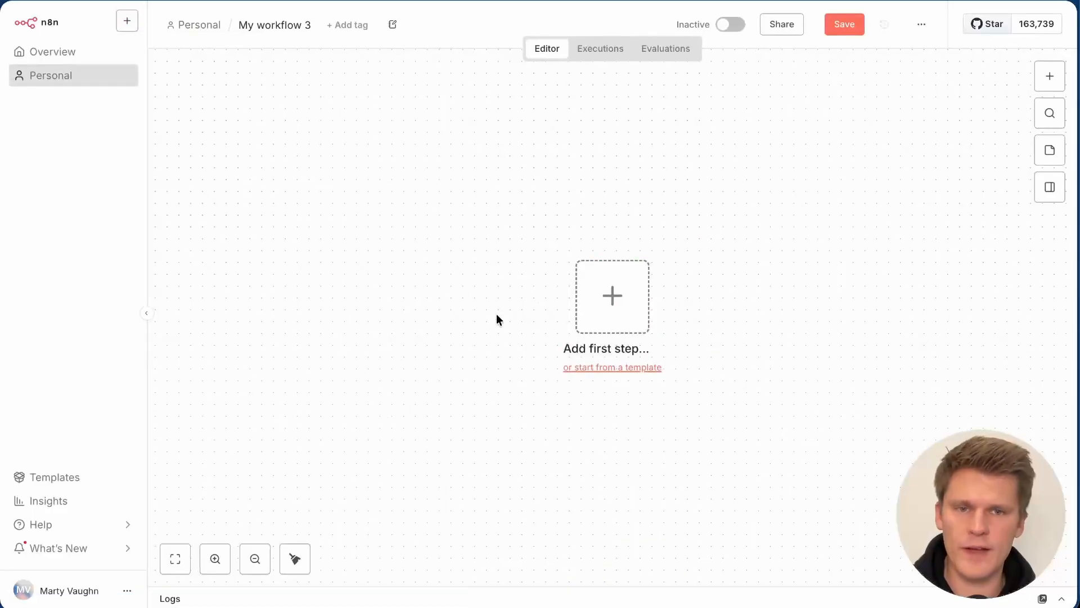
Step: Add Telegram's On message trigger as the workflow's first step and start a new Telegram credential for it
left_click(627, 296)
type("te")
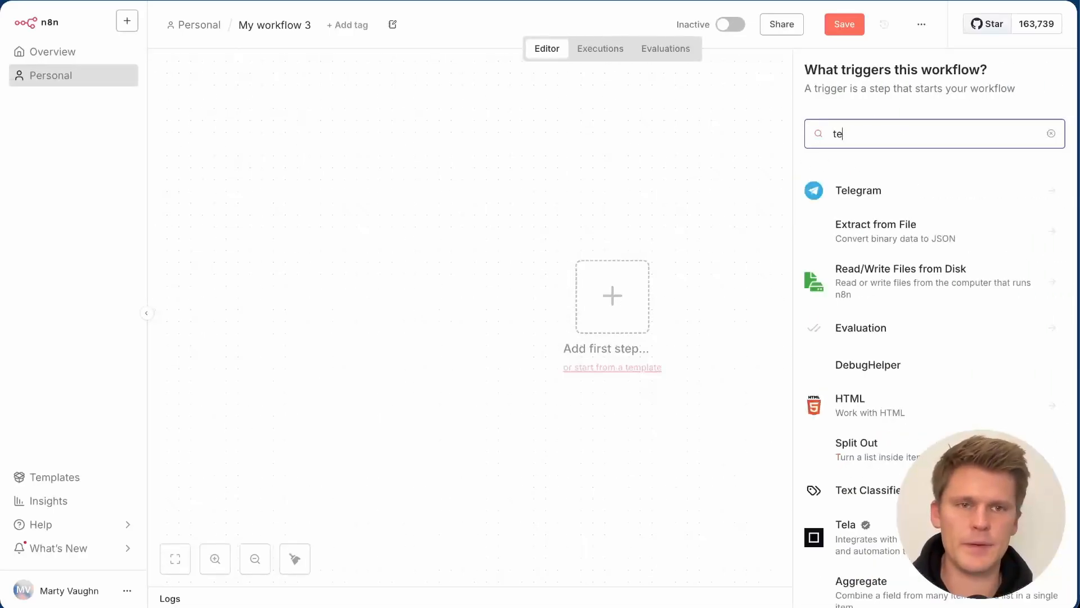
type("l")
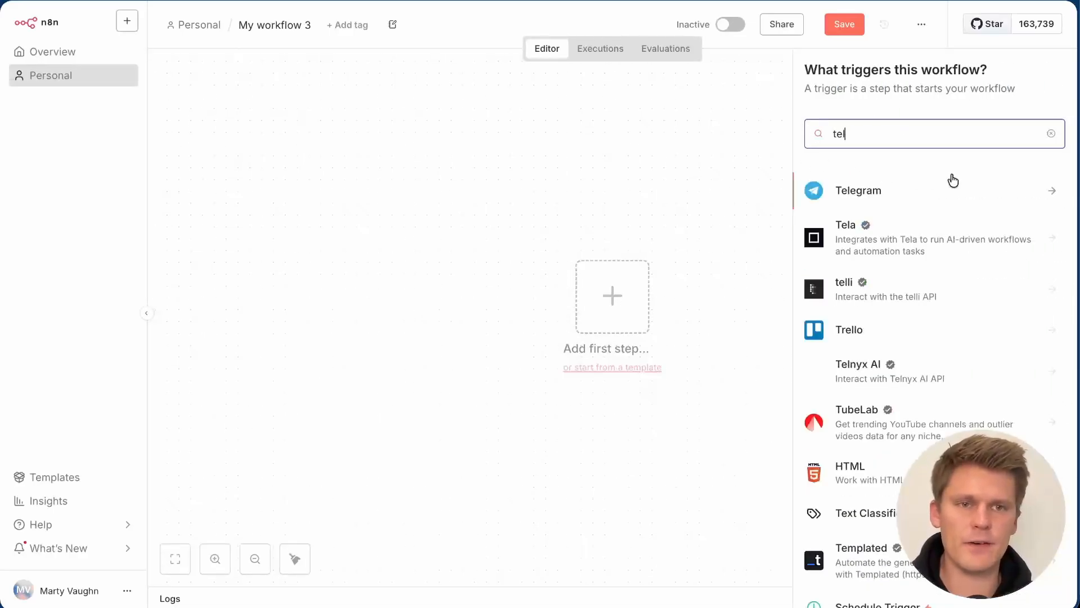
left_click(885, 191)
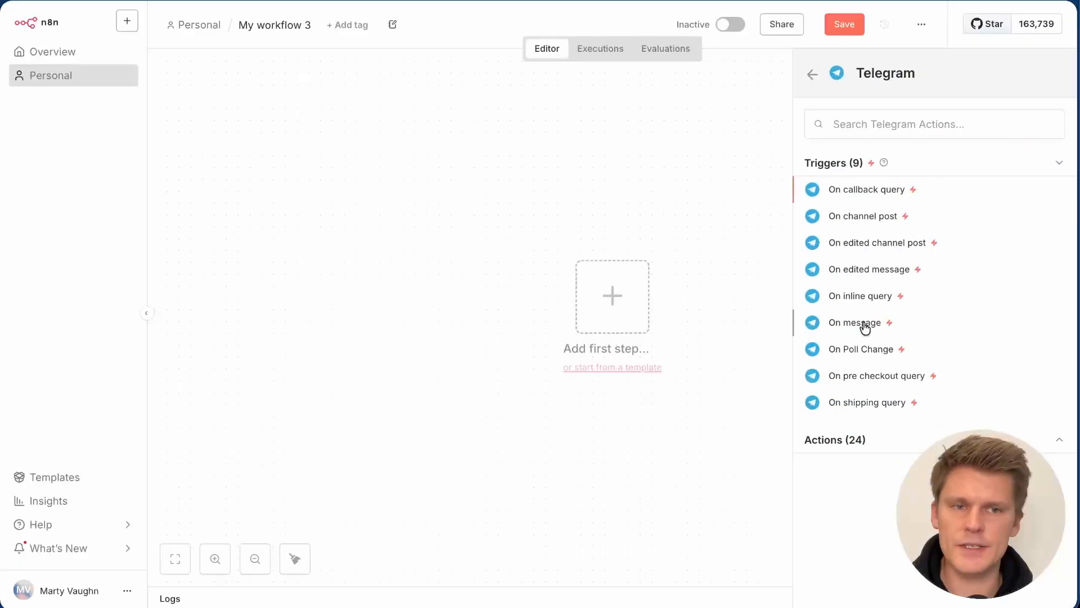
left_click(865, 325)
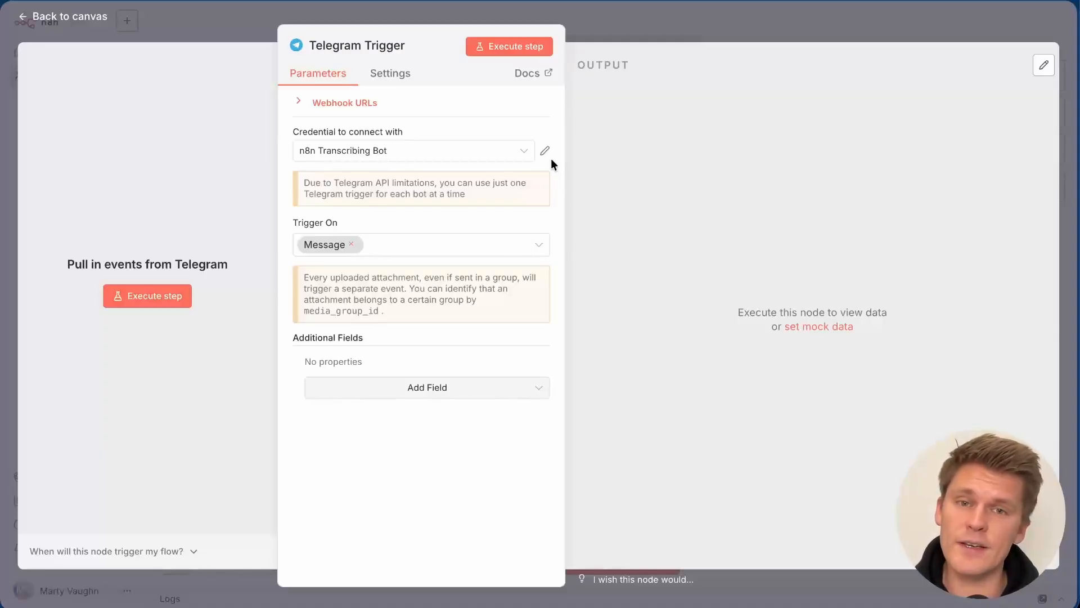
left_click(522, 148)
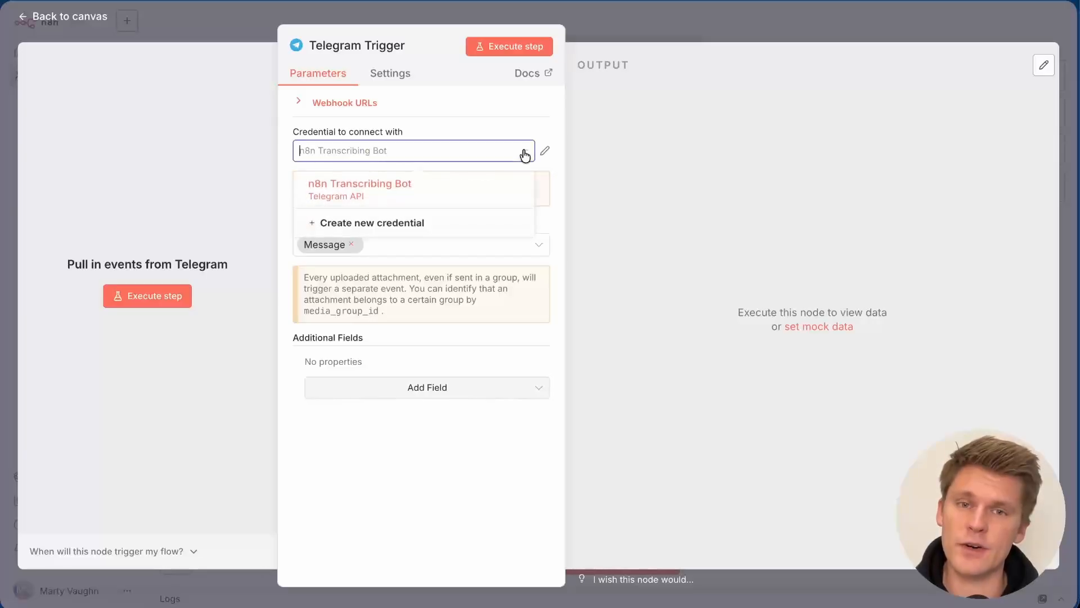
left_click(437, 226)
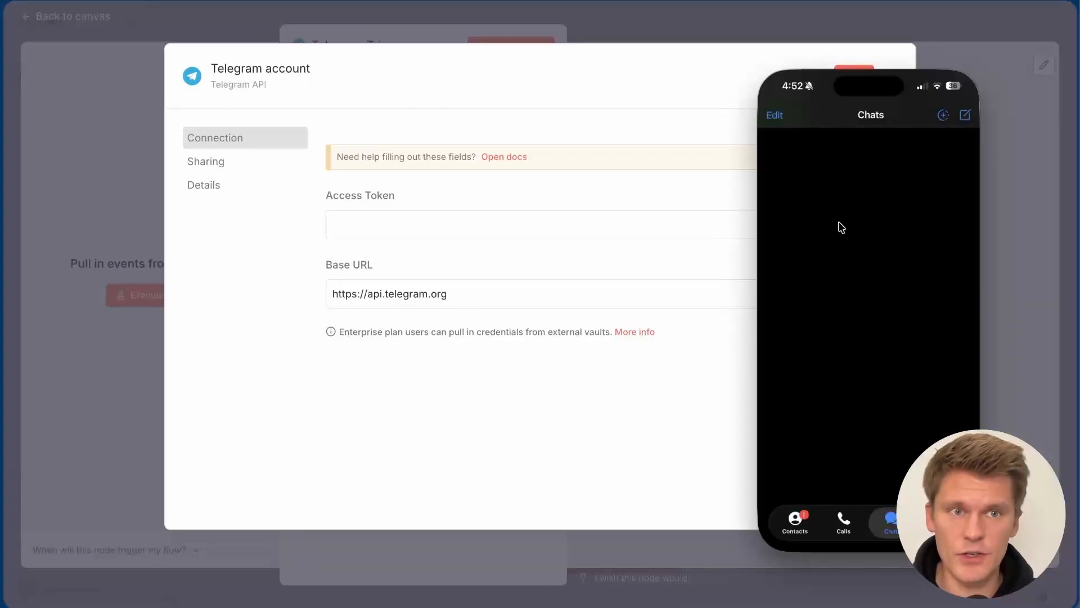
Step: In Telegram on the mirrored phone, search for "Bot" in a new message and start a chat with BotFather
left_click(965, 118)
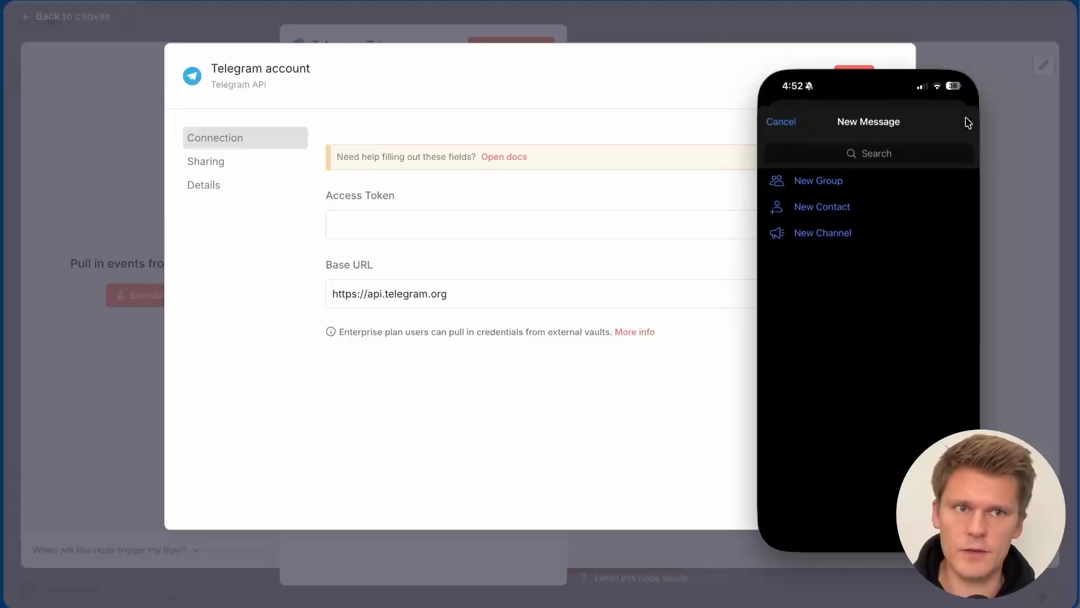
left_click(893, 152)
type("Bot")
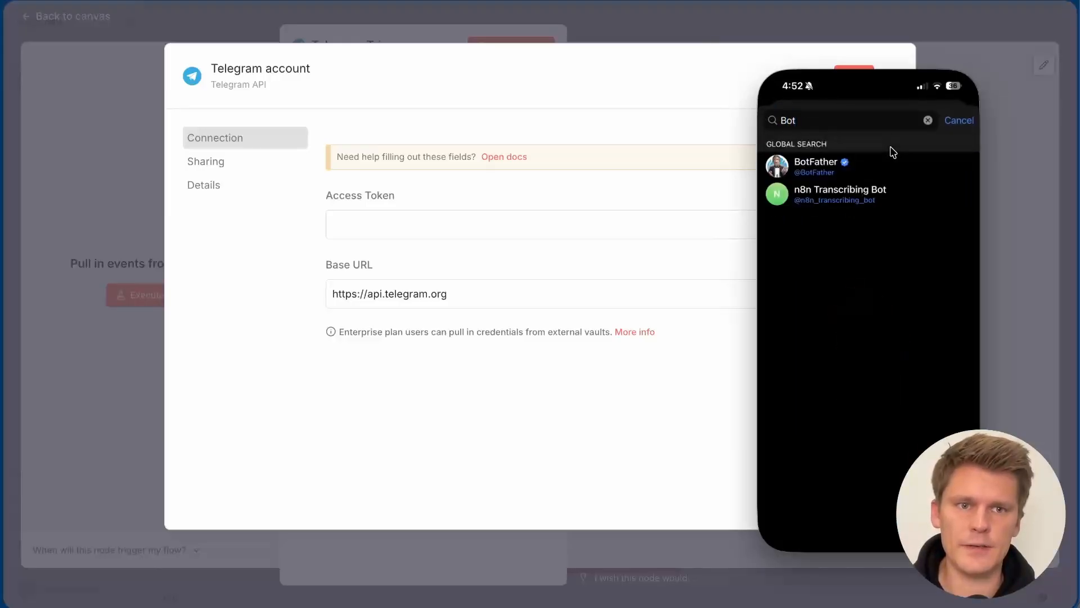
left_click(861, 168)
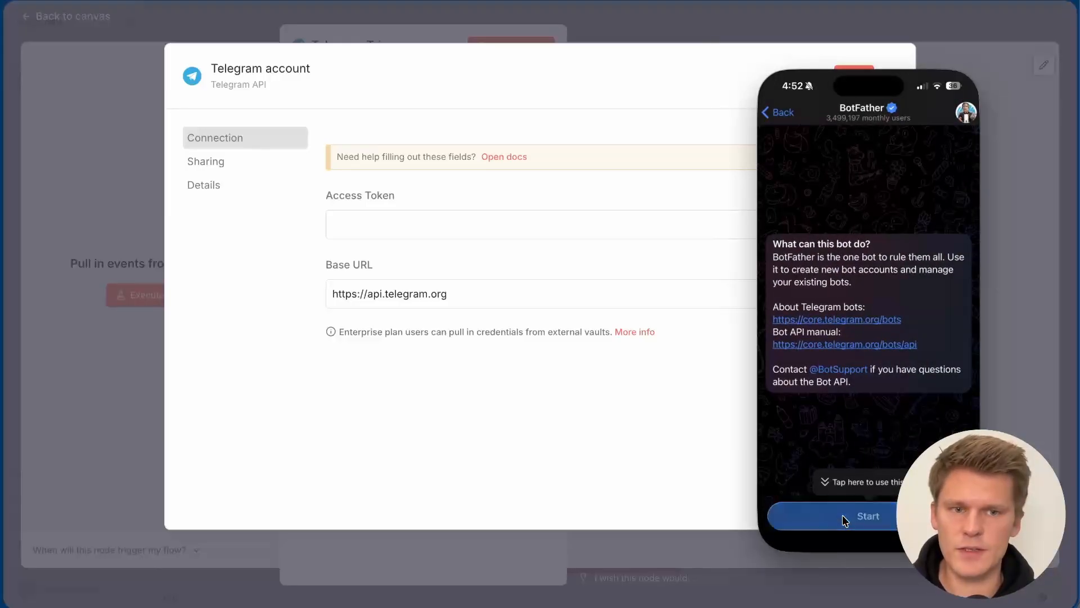
left_click(842, 515)
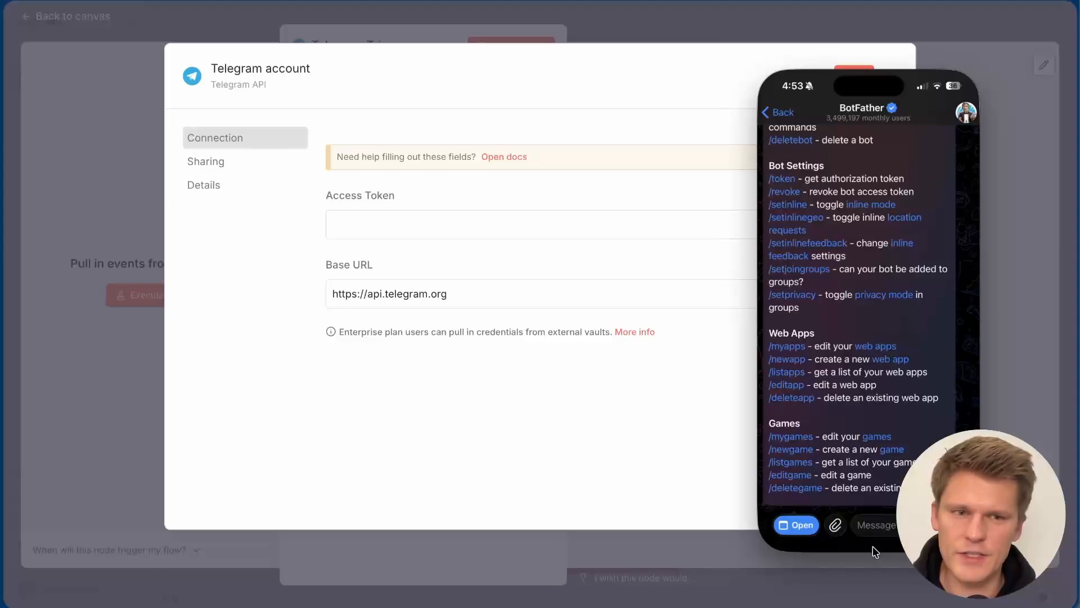
Step: Create a bot through BotFather with /newbot, named "N8n test transcript bot" with the username N8ntesttranscriptbot
left_click(875, 526)
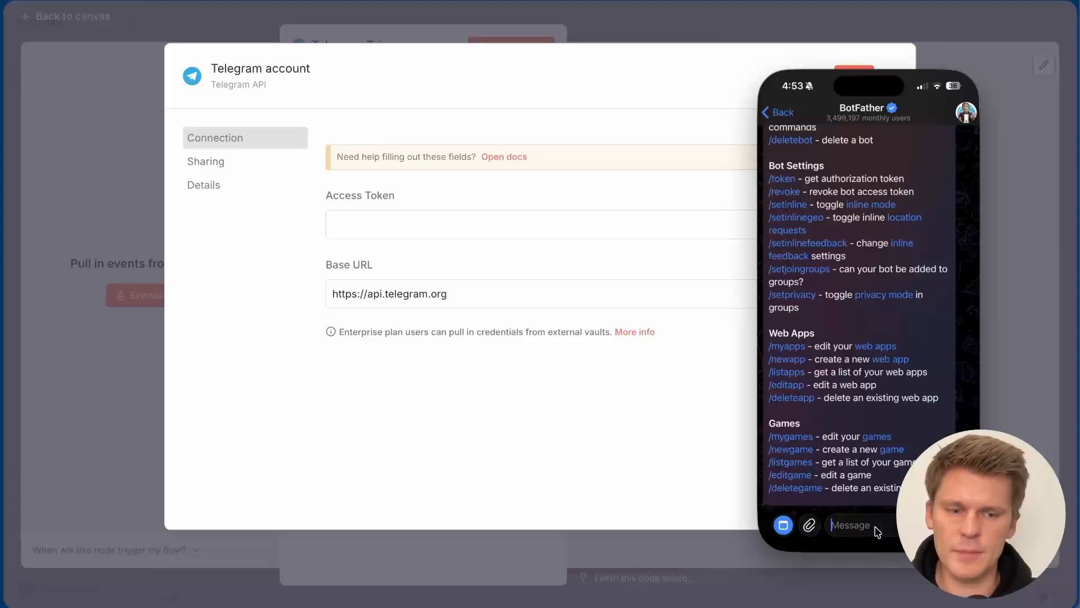
type("/newbot")
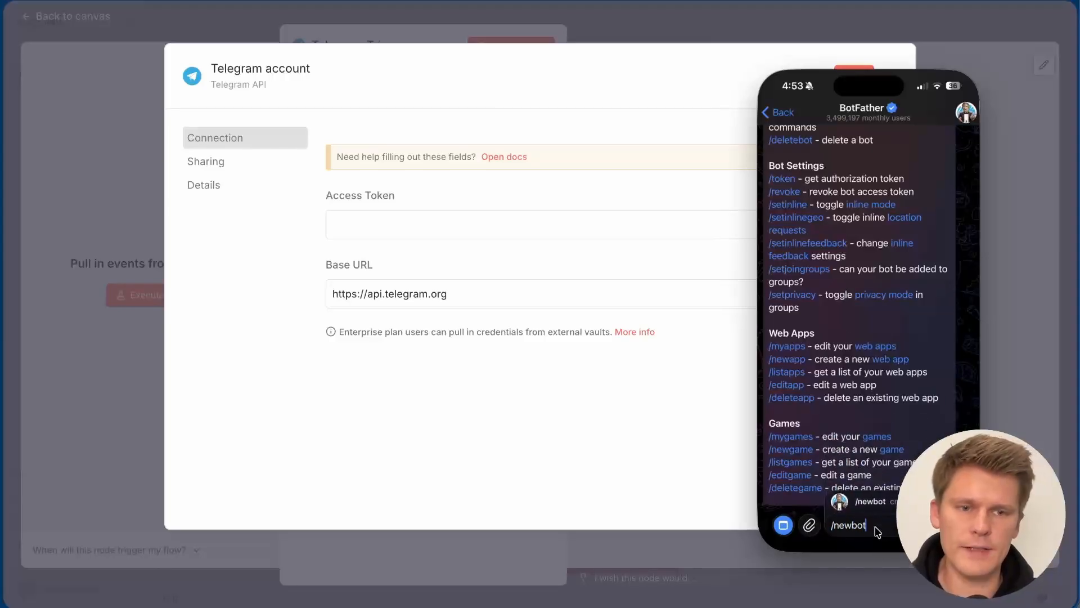
key("Return")
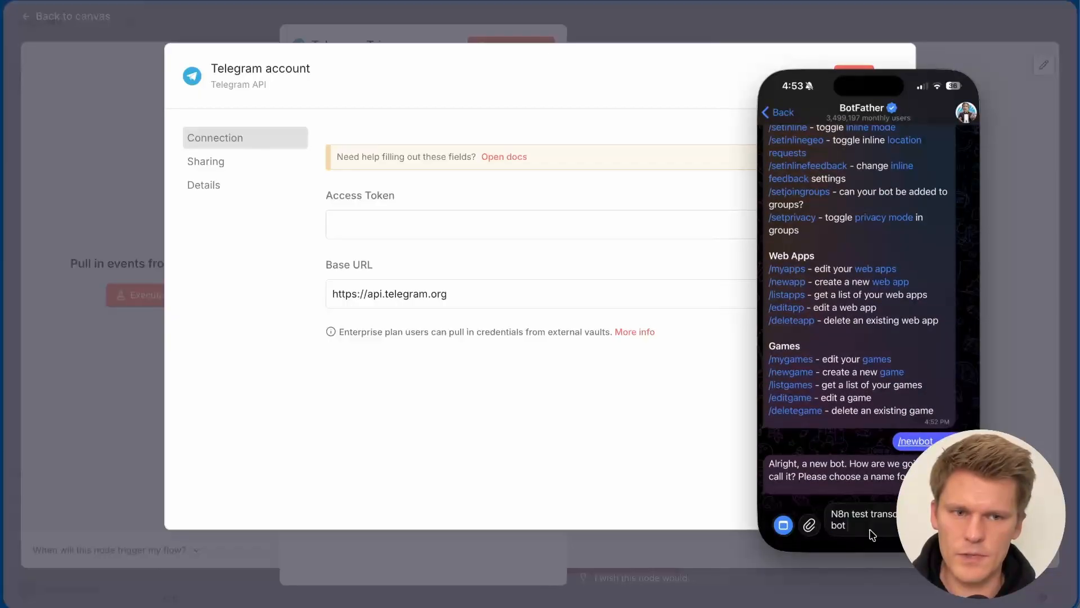
key("Return")
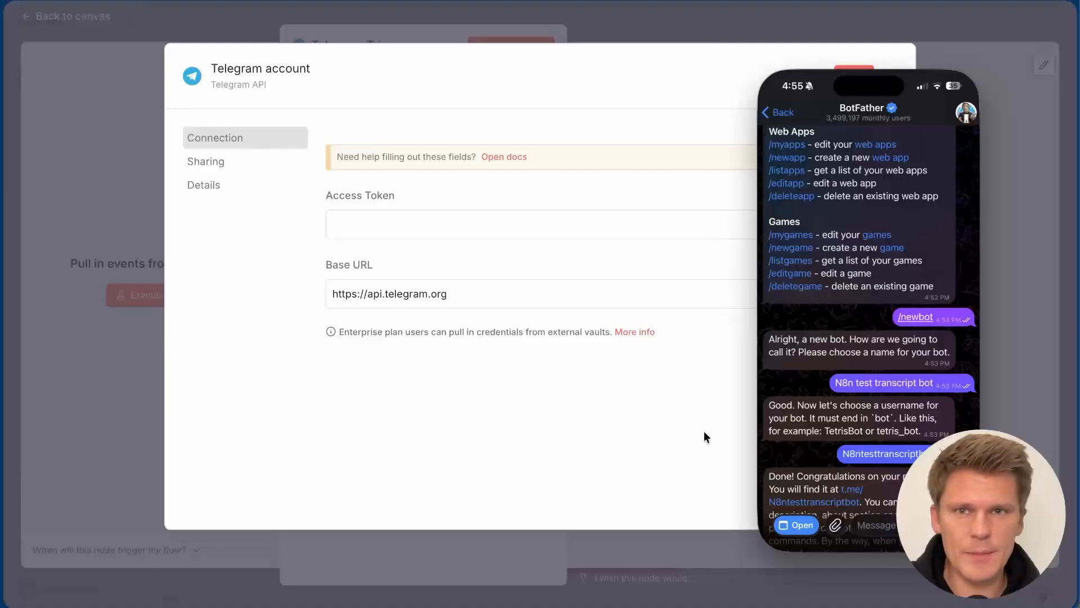
Step: Return to n8n, paste the bot's access token into the Telegram account credential, save it and close the credential
left_click(512, 227)
key("ctrl+v")
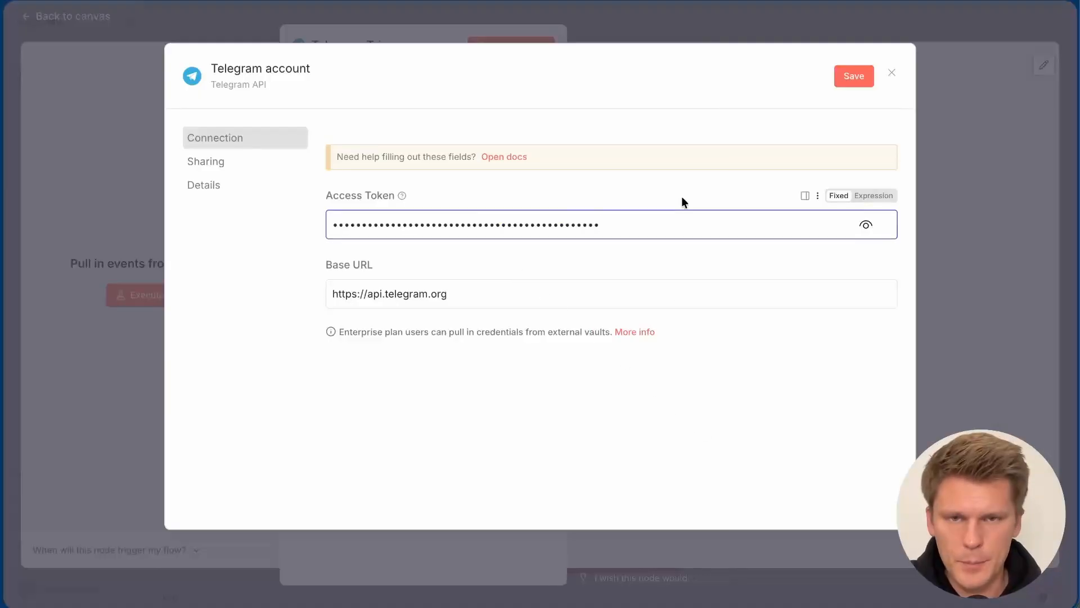
left_click(845, 76)
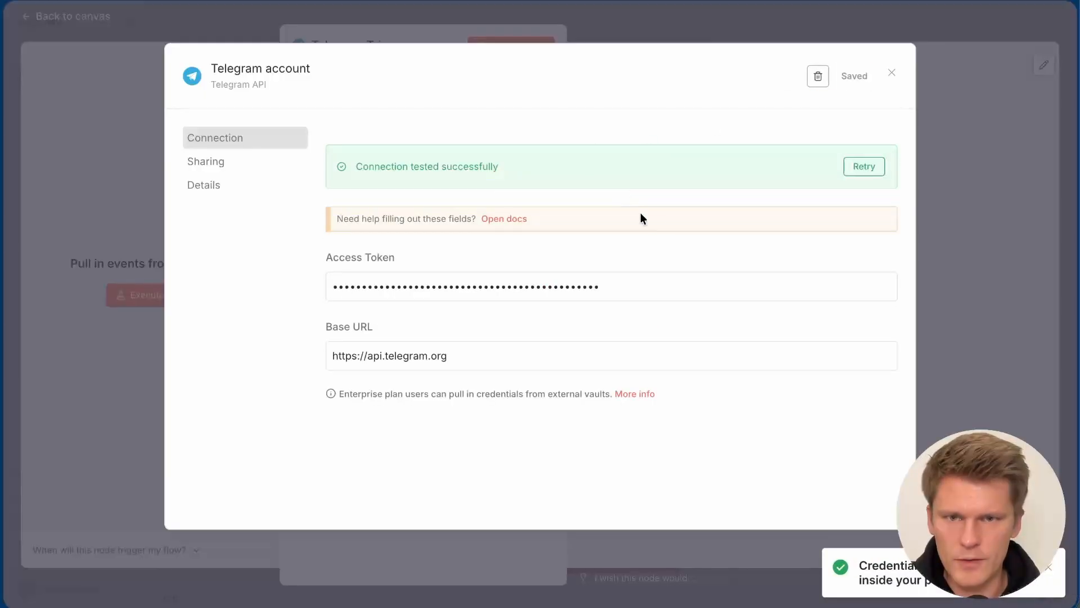
left_click(947, 153)
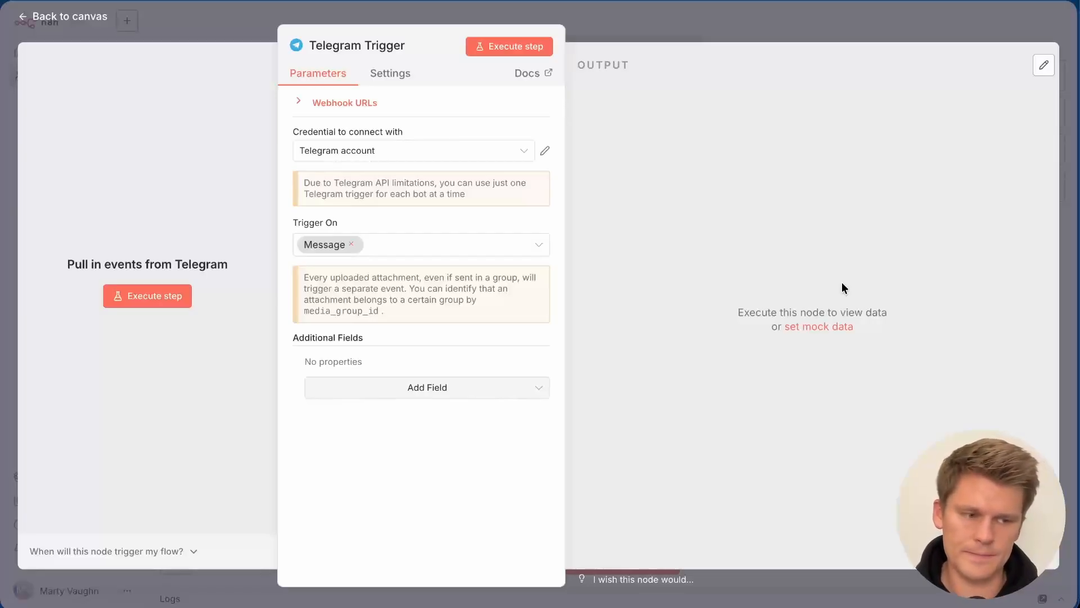
Step: Test the Telegram Trigger with the message "Hello world" and examine the text field in its output
left_click(168, 303)
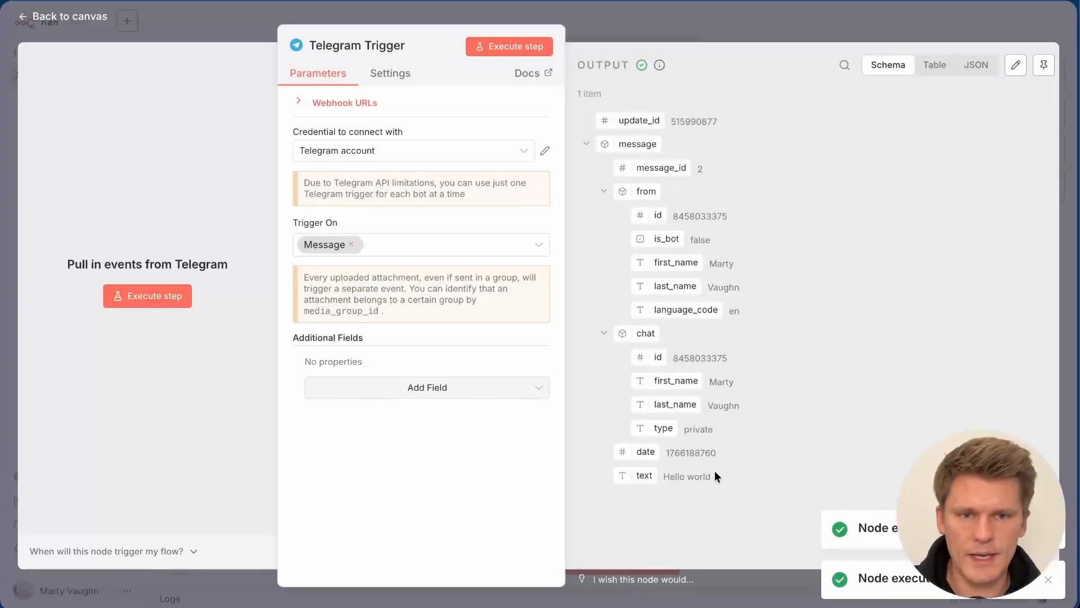
left_click_drag(719, 476, 662, 477)
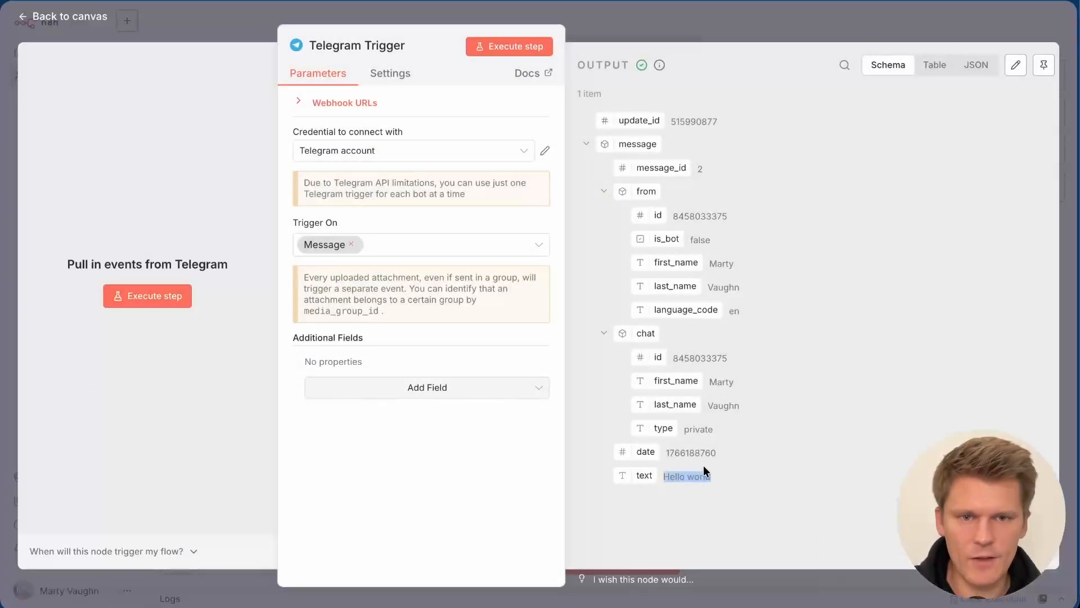
left_click(734, 480)
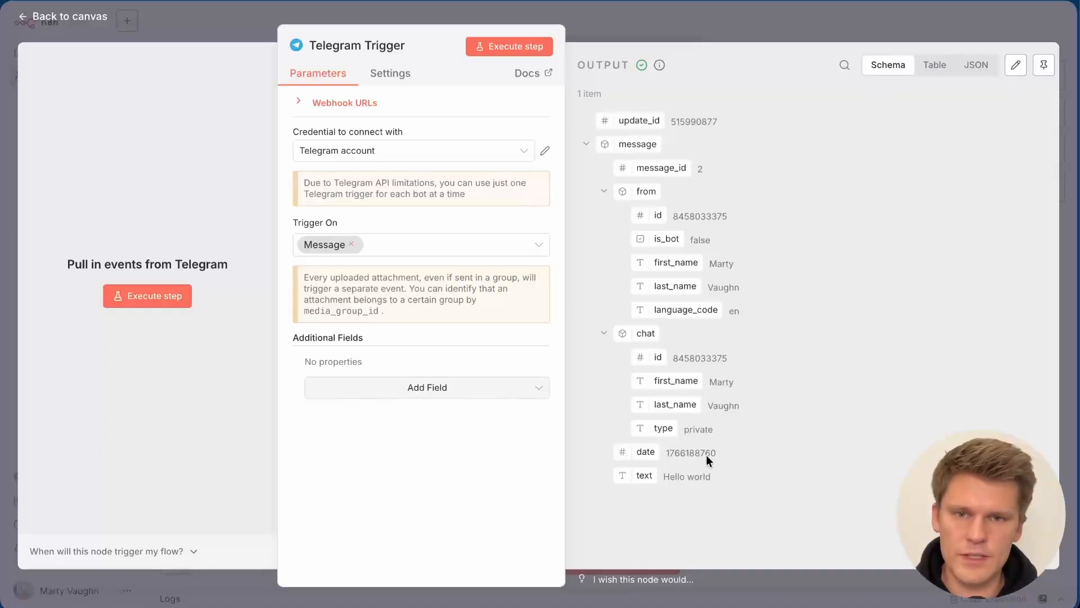
Step: Execute the Telegram Trigger again with the audio message New Recording.m4a, review its audio data and return to the canvas
left_click(160, 297)
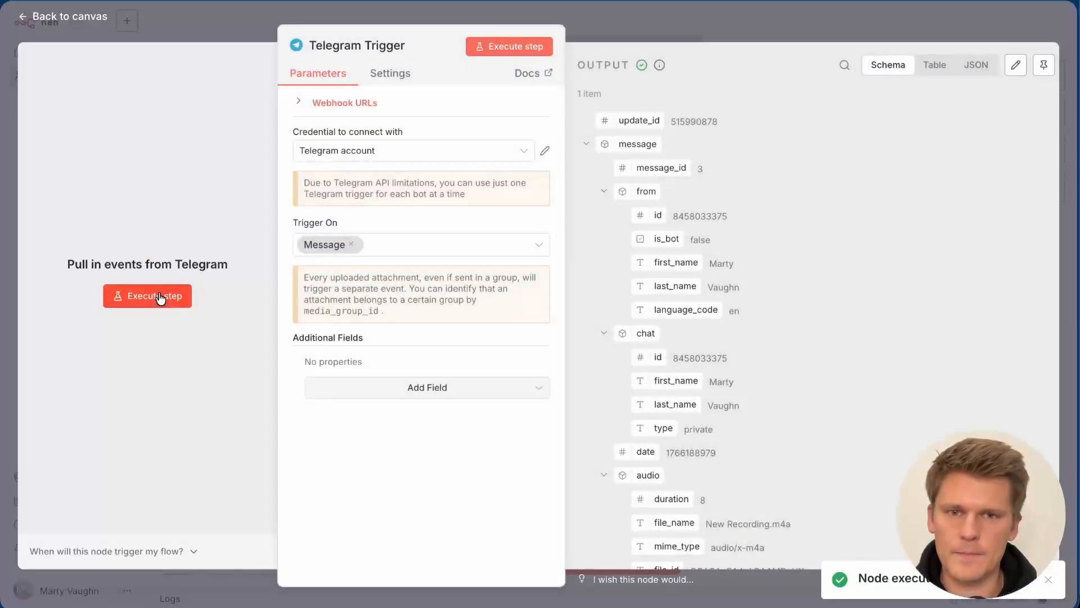
scroll(630, 351, "down", 3)
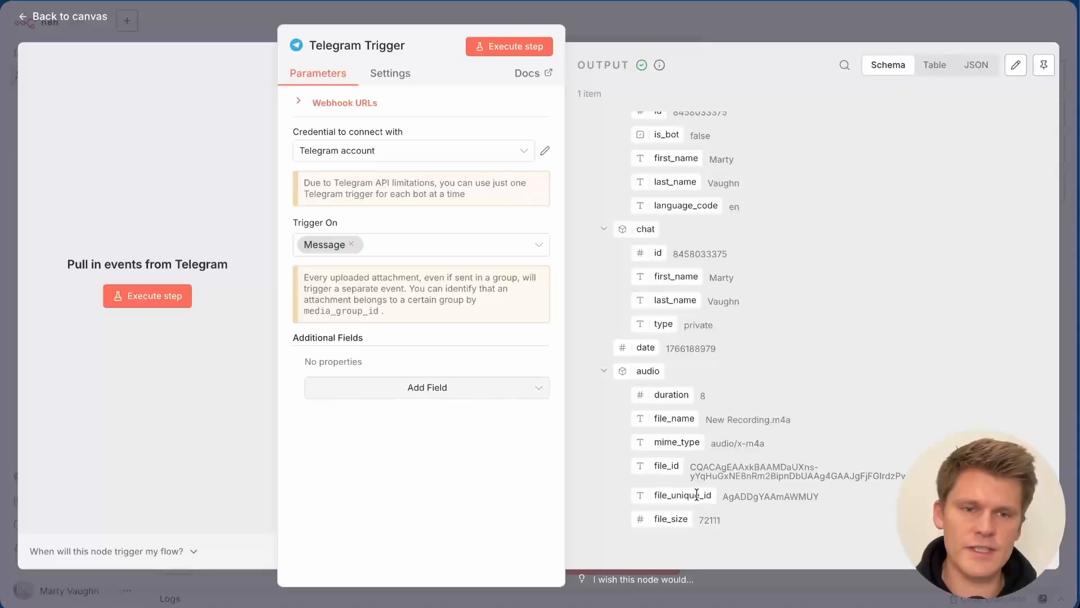
left_click(765, 26)
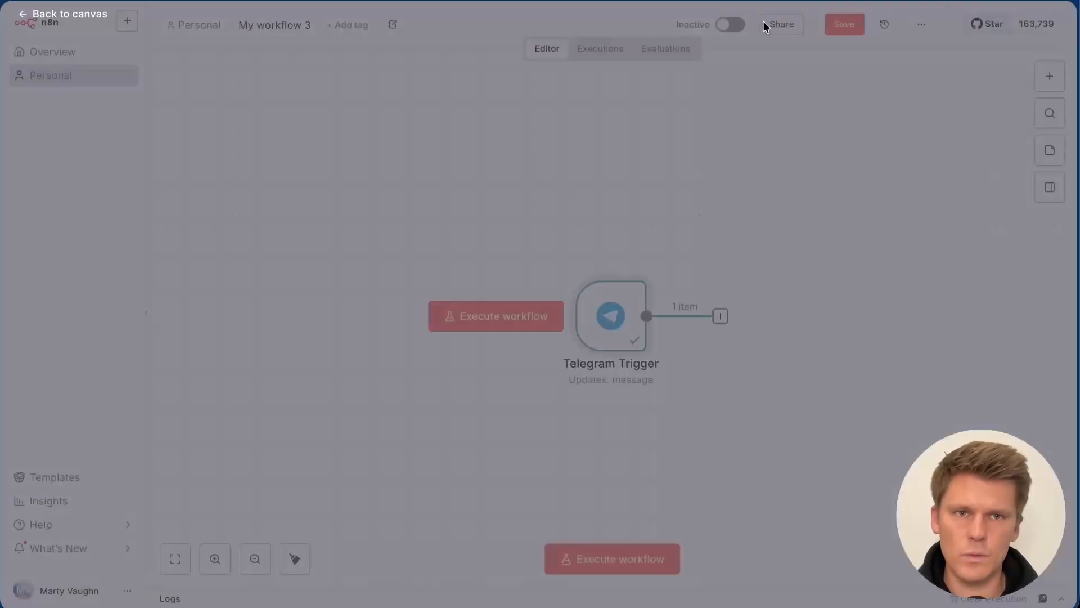
Step: Add Telegram's Get a file action after the trigger and map its File ID to {{ $json.message.audio.file_id }}
left_click(1045, 72)
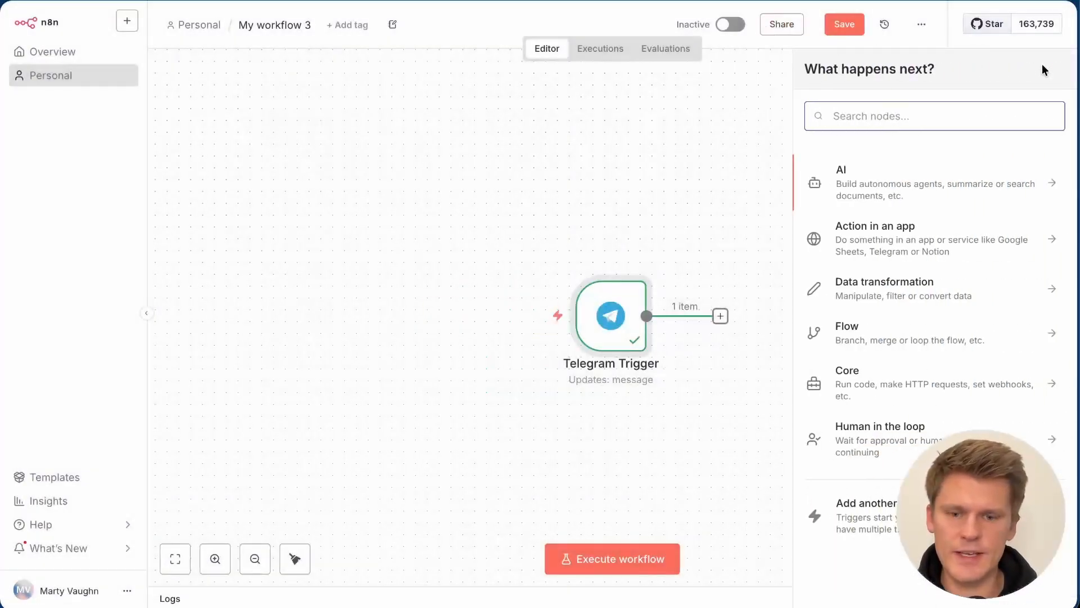
type("te")
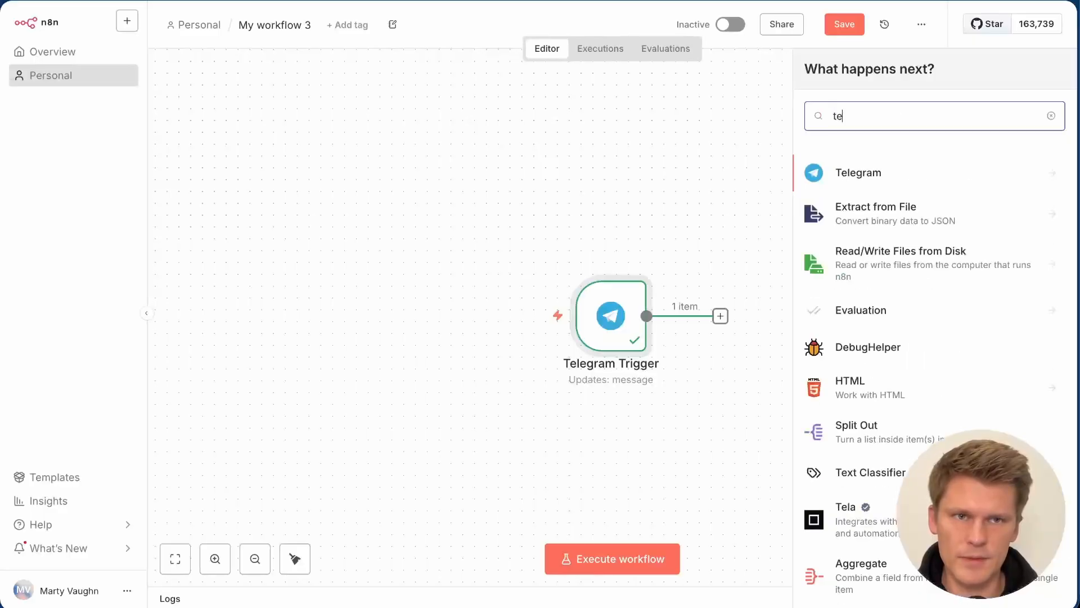
type("l")
left_click(896, 178)
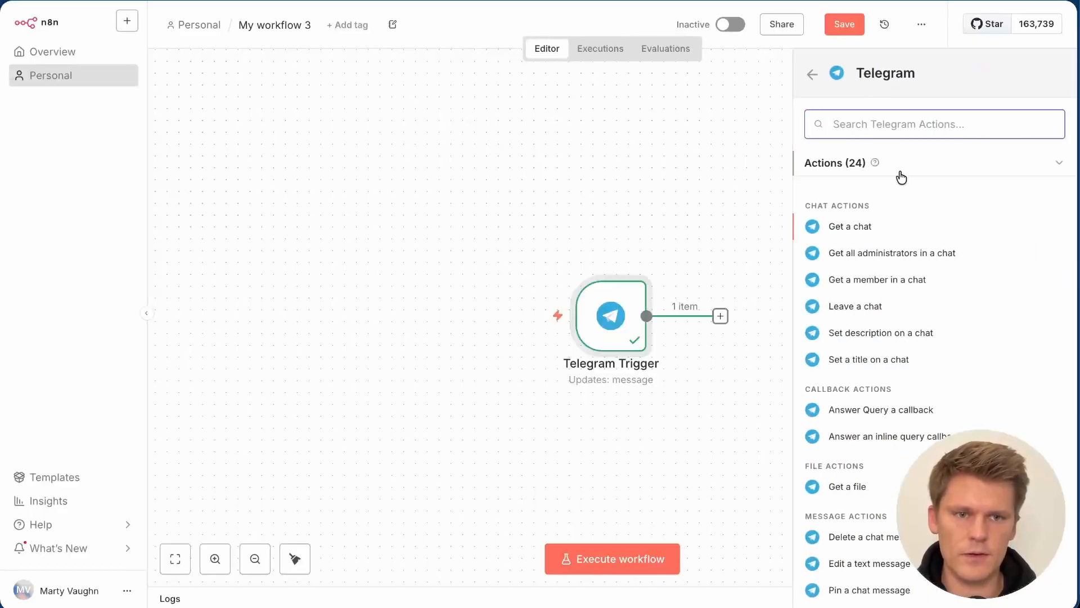
left_click(866, 487)
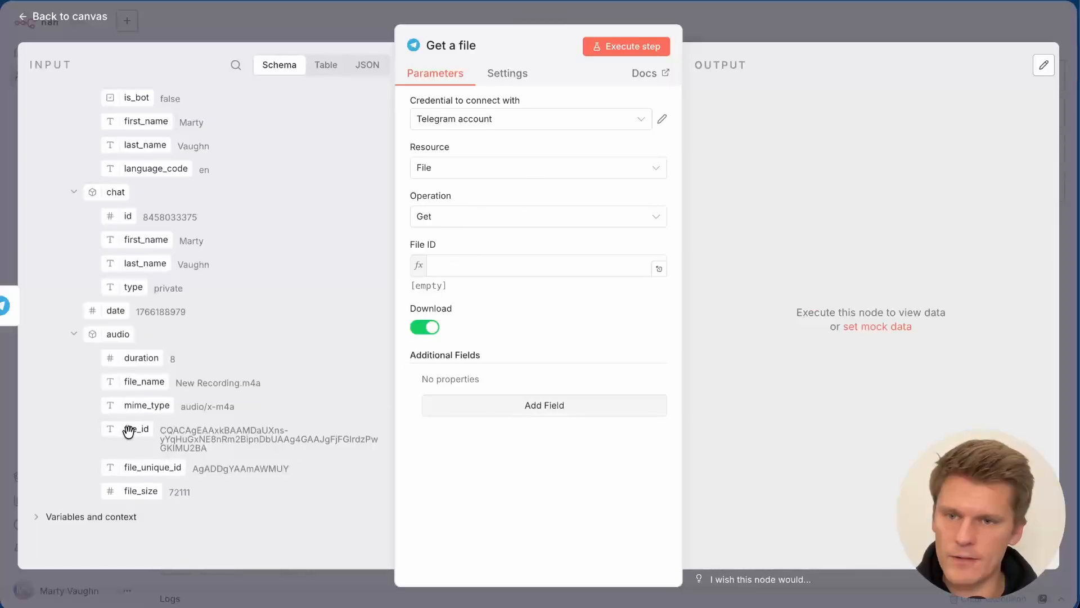
left_click_drag(128, 431, 460, 272)
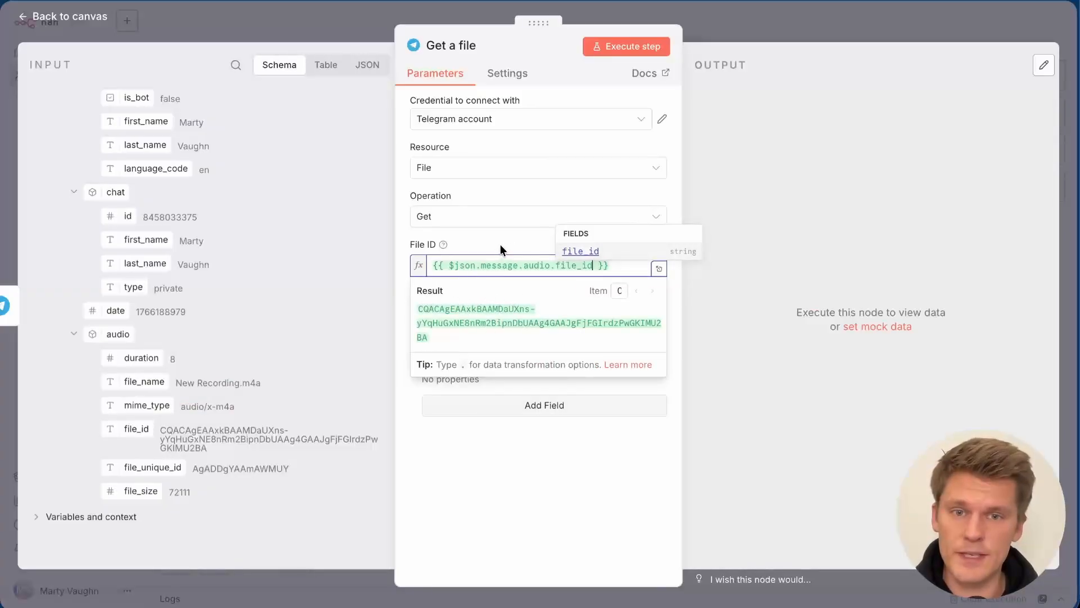
Step: Execute the Get a file node to download the audio, return to the canvas and save the workflow
left_click(617, 49)
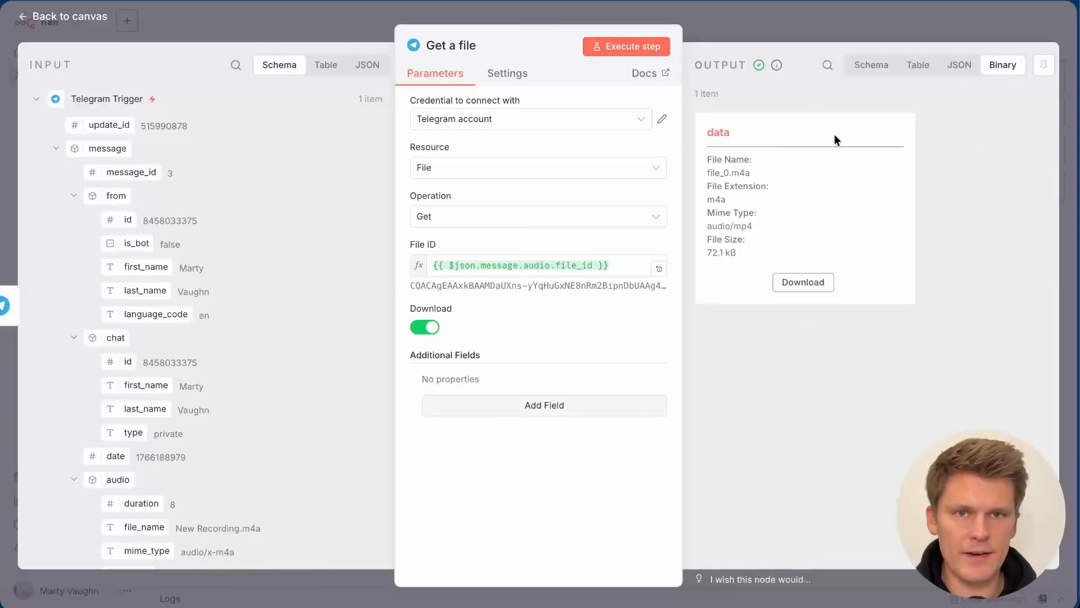
left_click(807, 13)
left_click(844, 25)
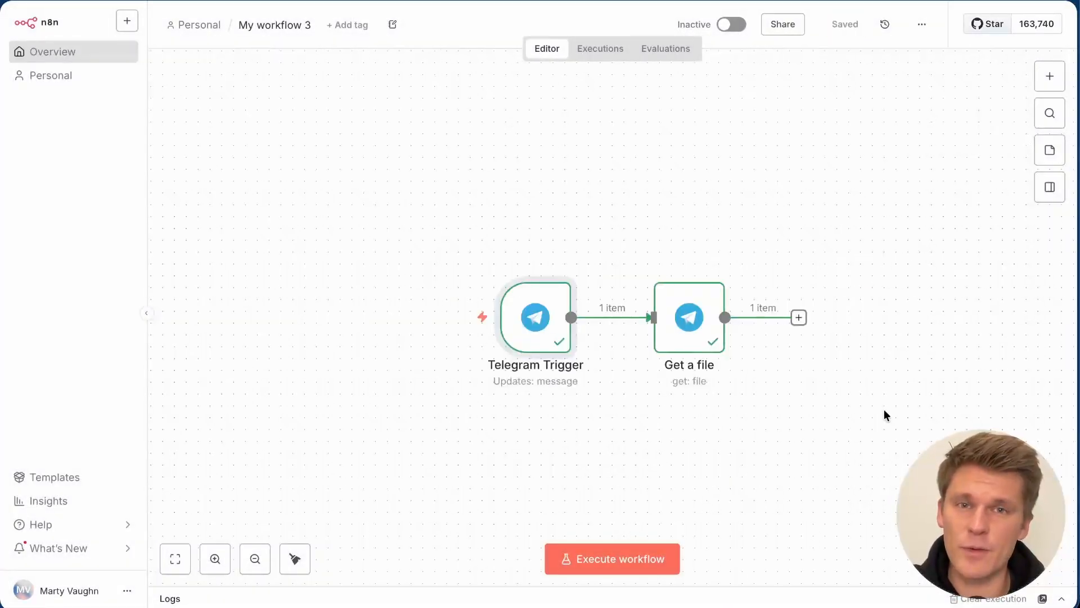
Step: Pin the Telegram Trigger's output data for test executions and return to the canvas
mouse_move(550, 316)
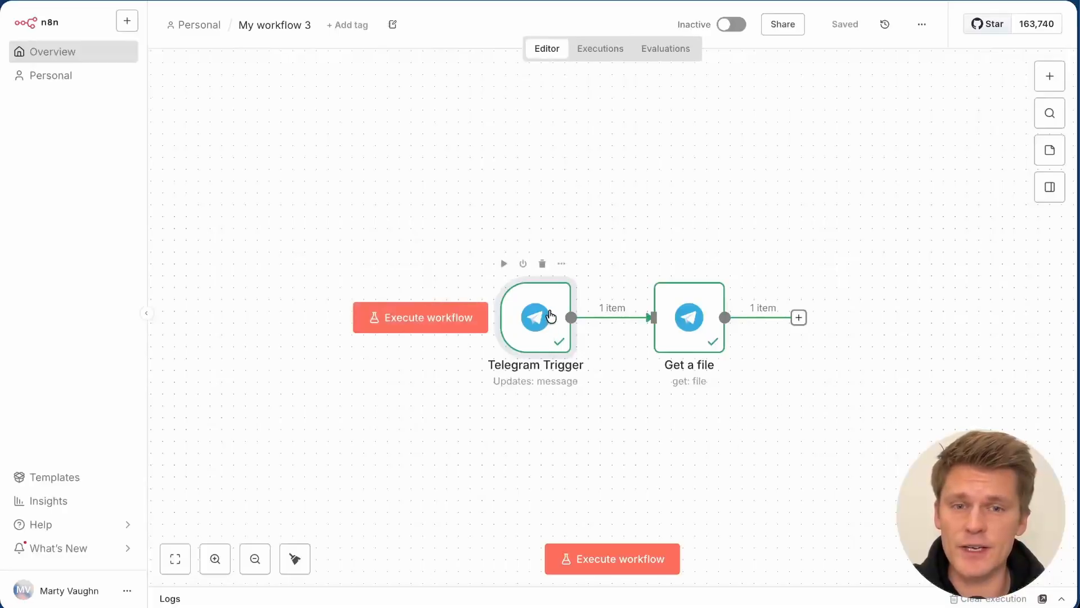
double_click(549, 311)
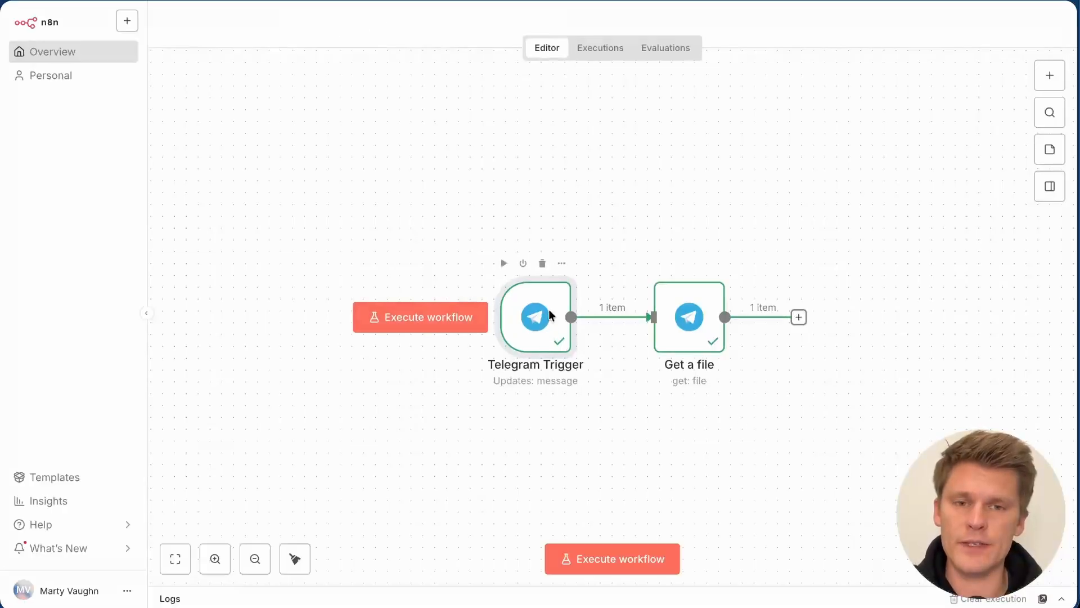
left_click(1043, 65)
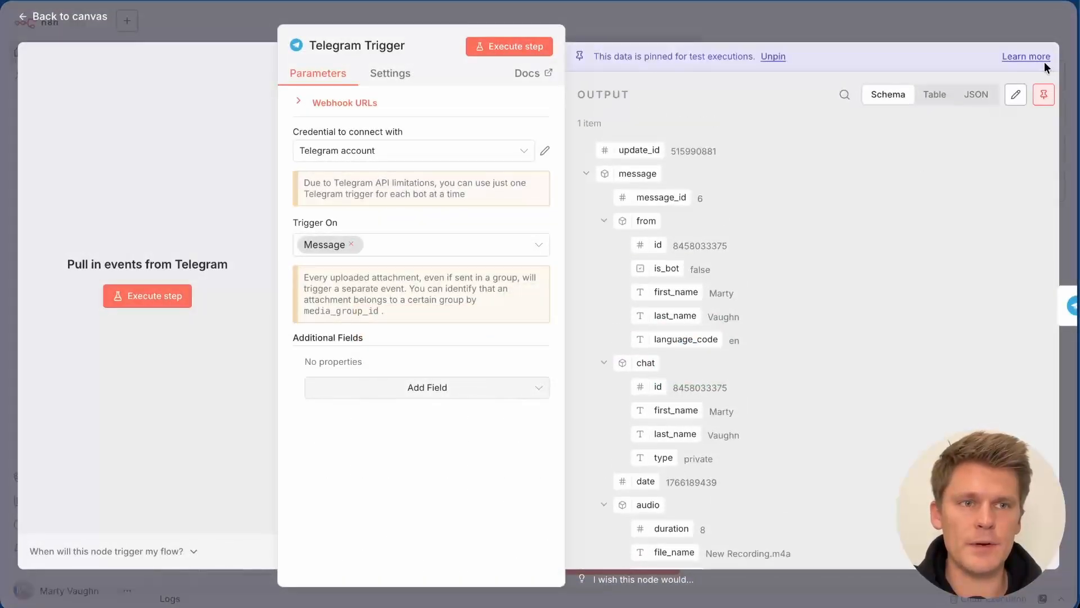
left_click(995, 22)
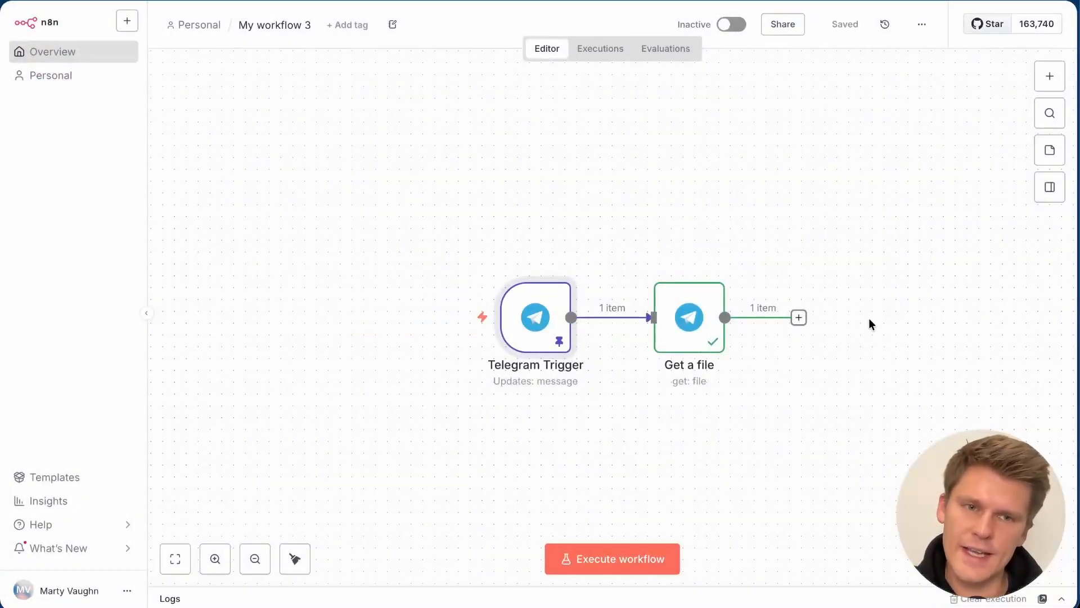
Step: Add OpenAI's Transcribe a recording action after the Get a file node
left_click(798, 317)
type("open")
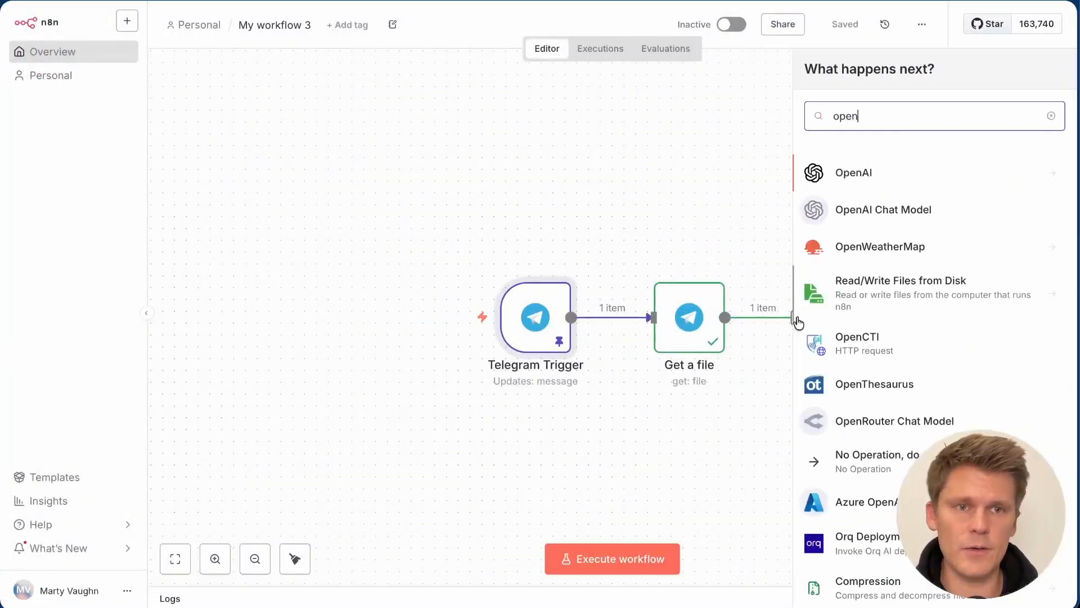
left_click(908, 170)
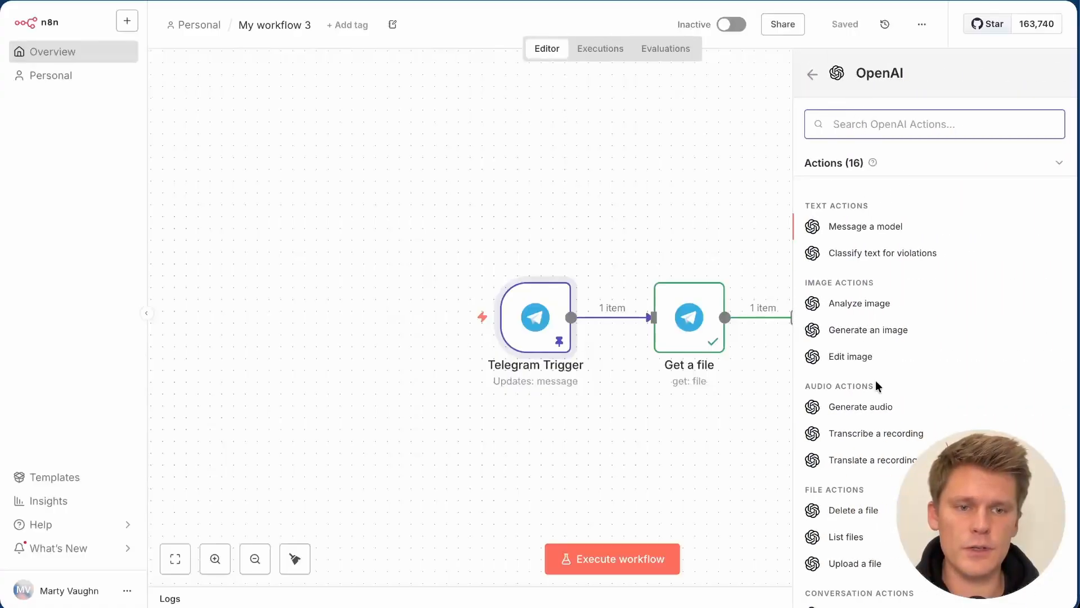
left_click(893, 438)
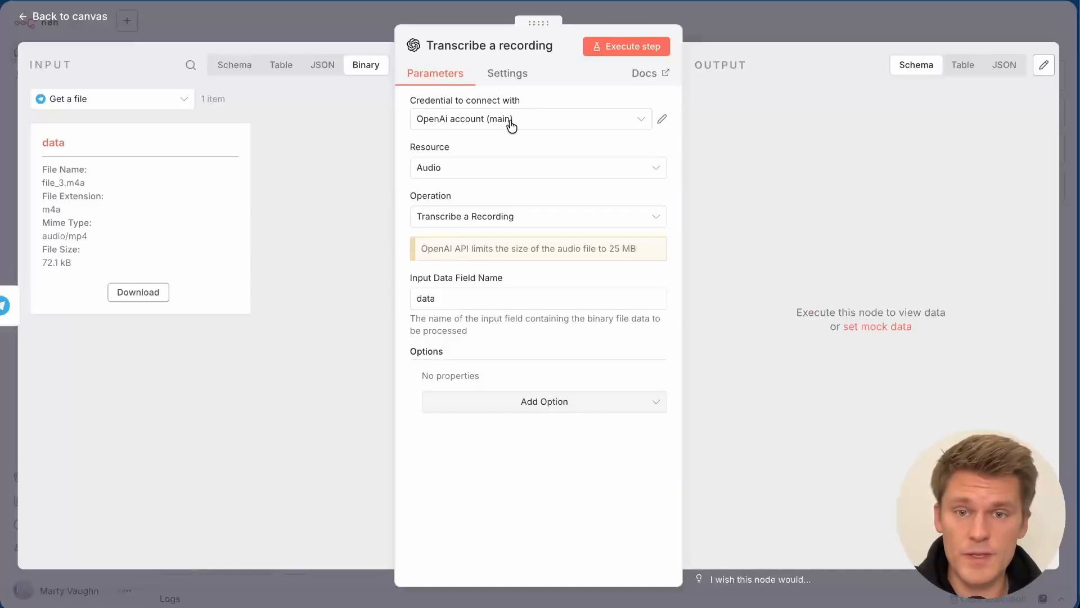
Step: Execute the Transcribe a recording node with data as its input field, examine the transcribed text and return to the canvas
mouse_move(460, 306)
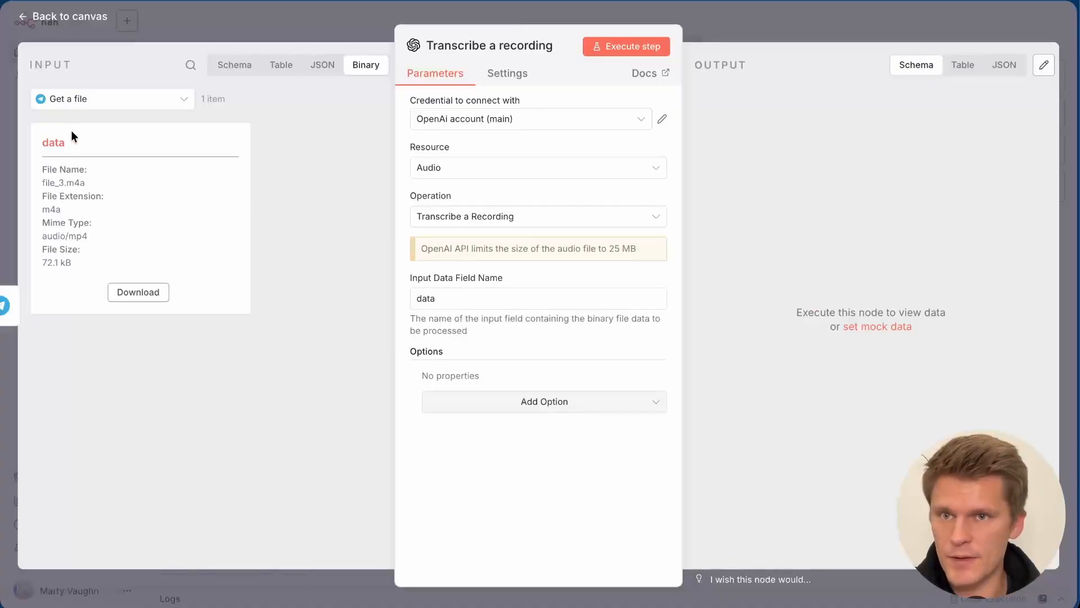
left_click(638, 45)
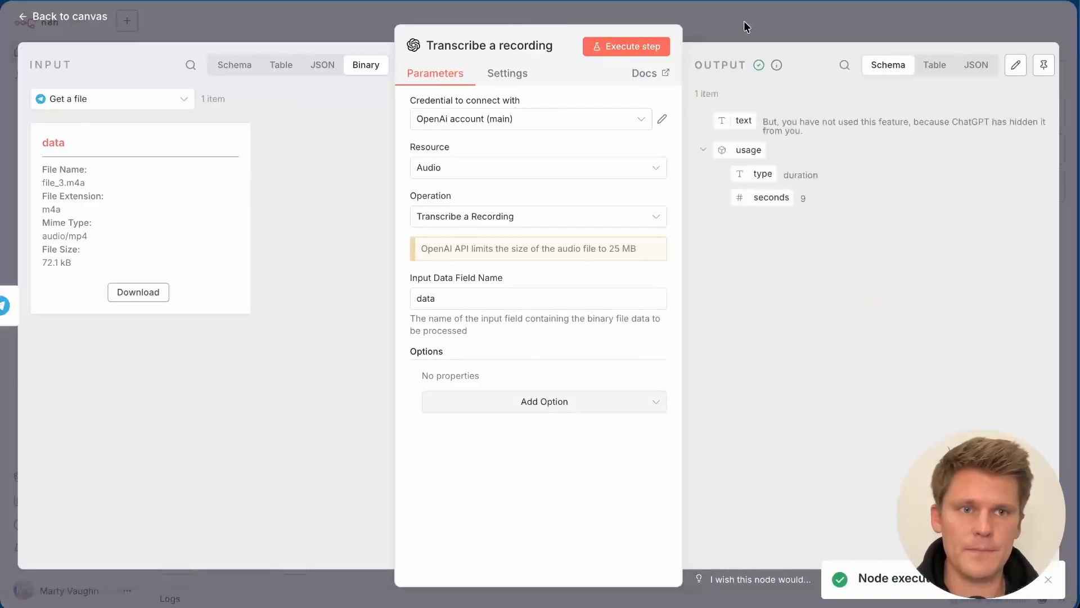
left_click_drag(762, 121, 843, 126)
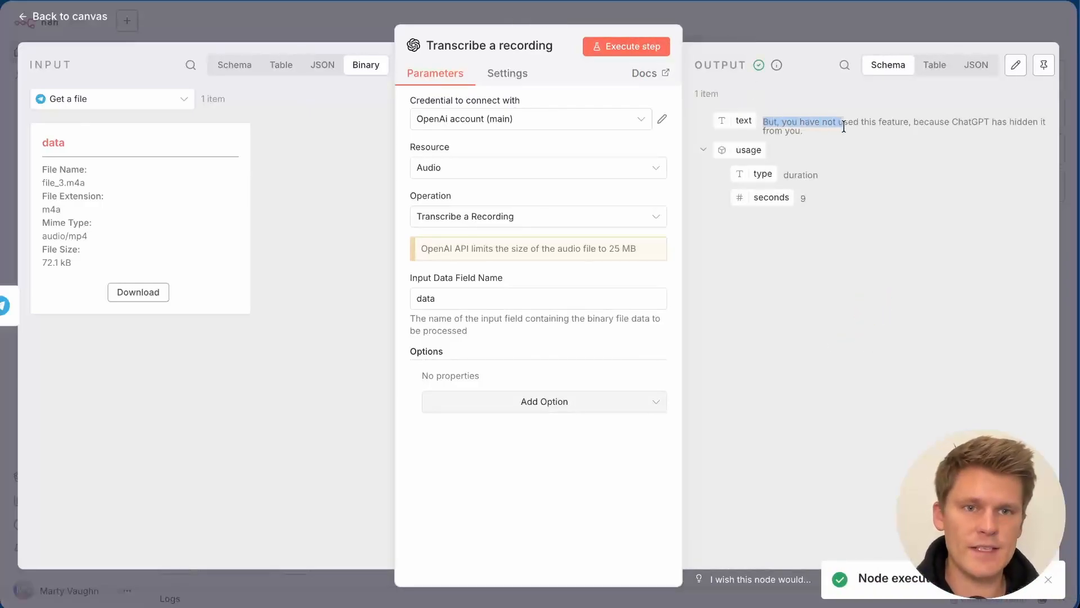
triple_click(843, 127)
left_click(758, 23)
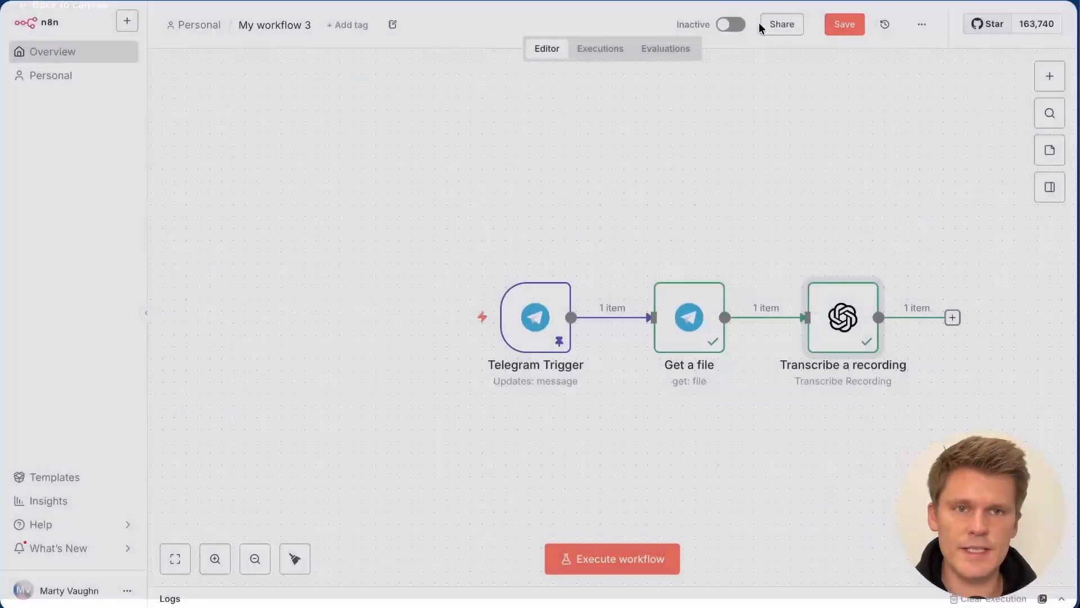
Step: Save the workflow and add Telegram's Send a text message action to the canvas
key("ctrl+s")
left_click(1050, 76)
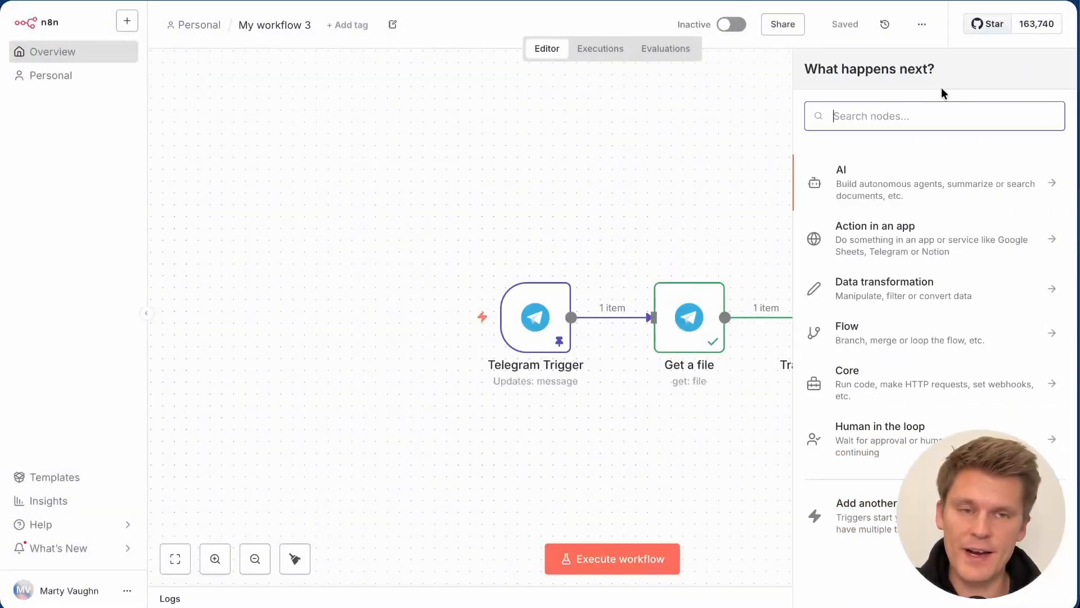
left_click(1053, 79)
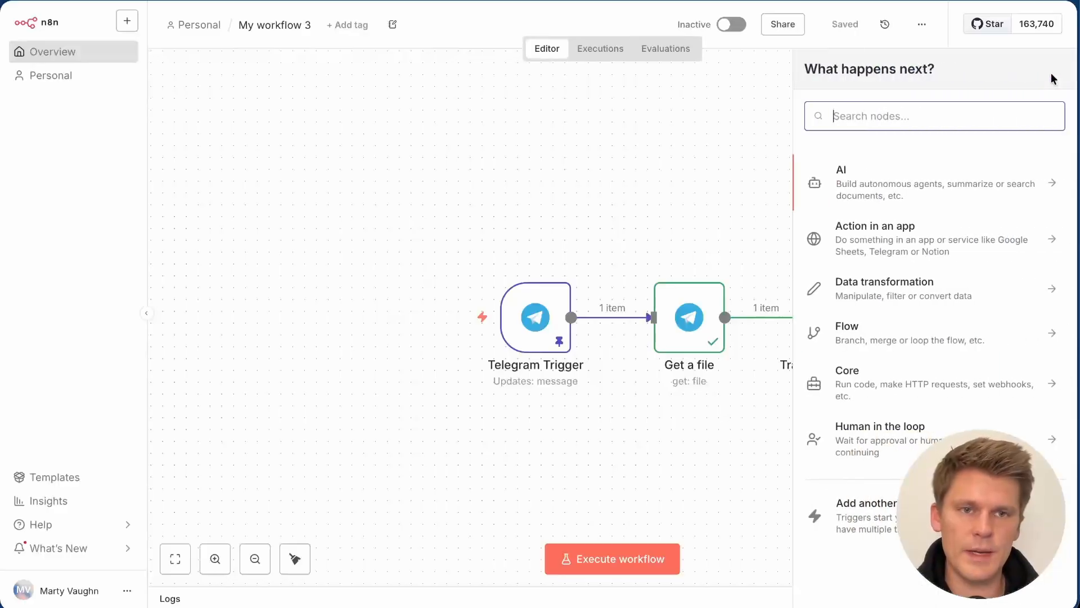
type("tel")
left_click(892, 174)
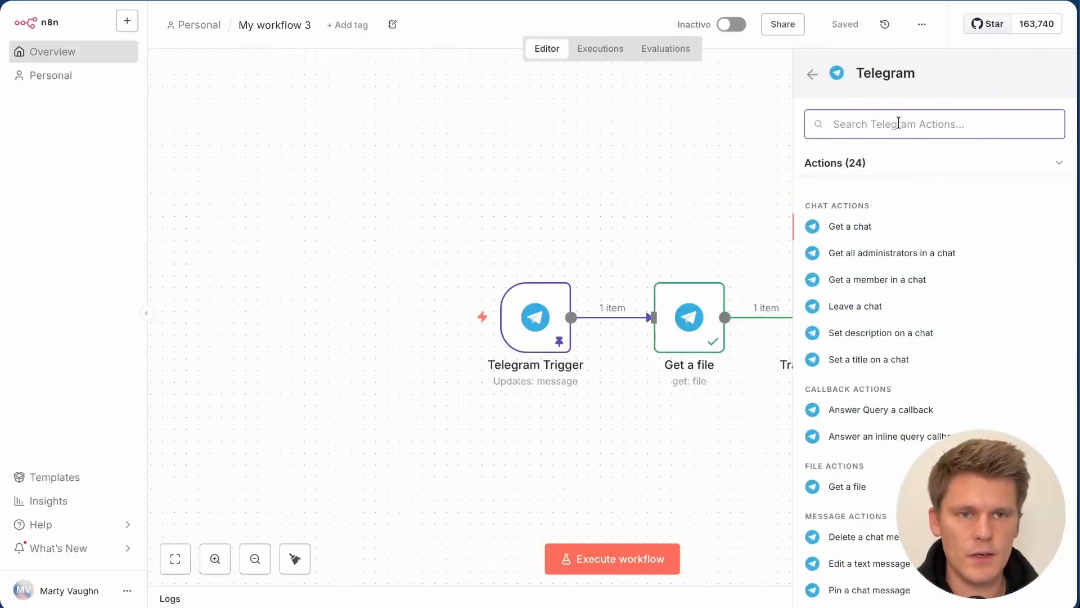
scroll(916, 304, "down", 5)
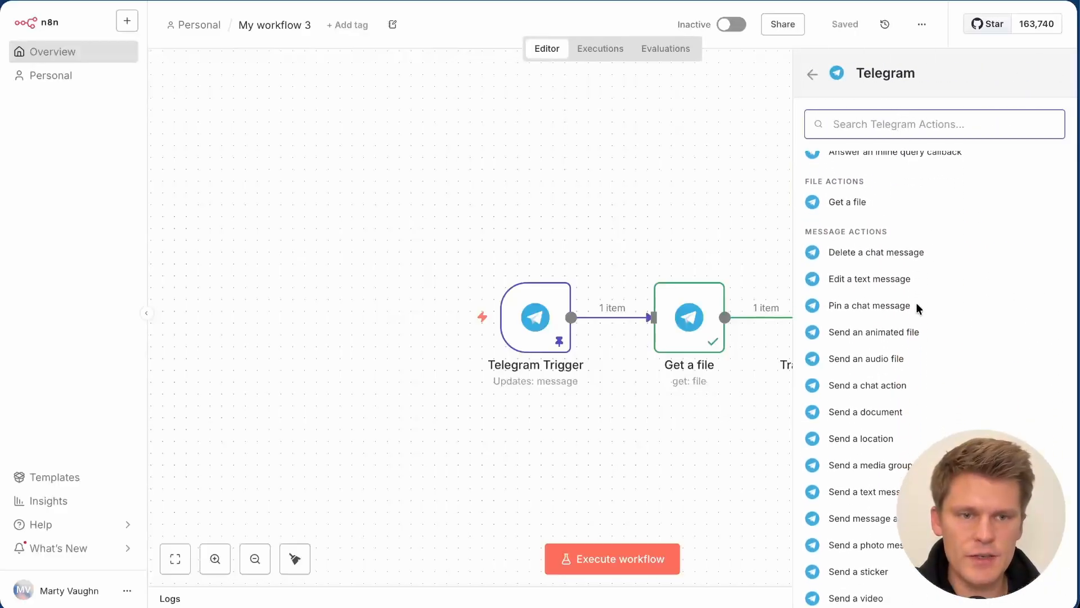
scroll(916, 307, "down", 2)
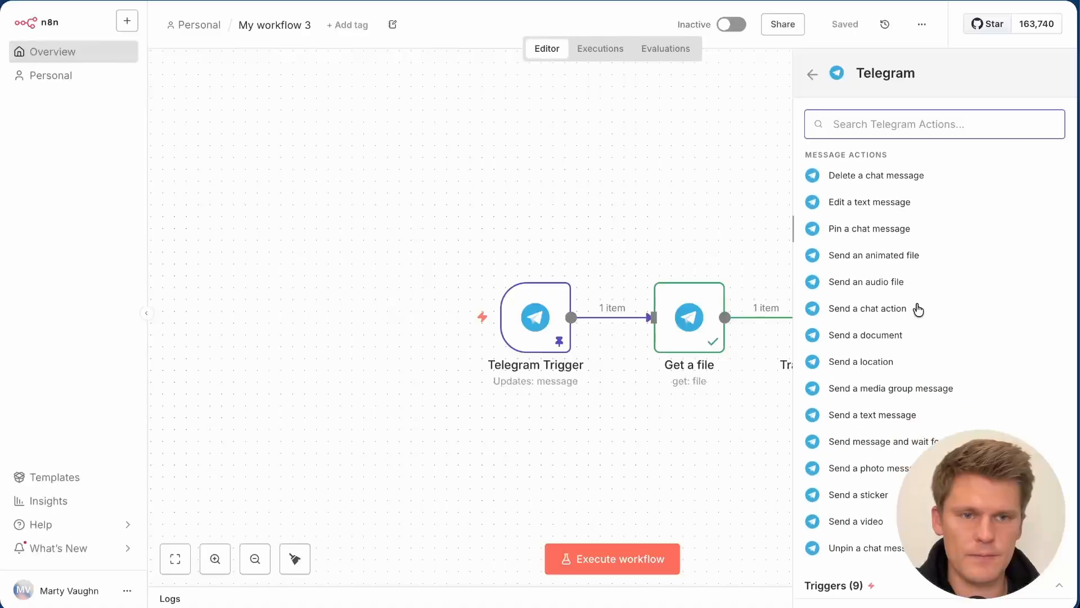
left_click(887, 415)
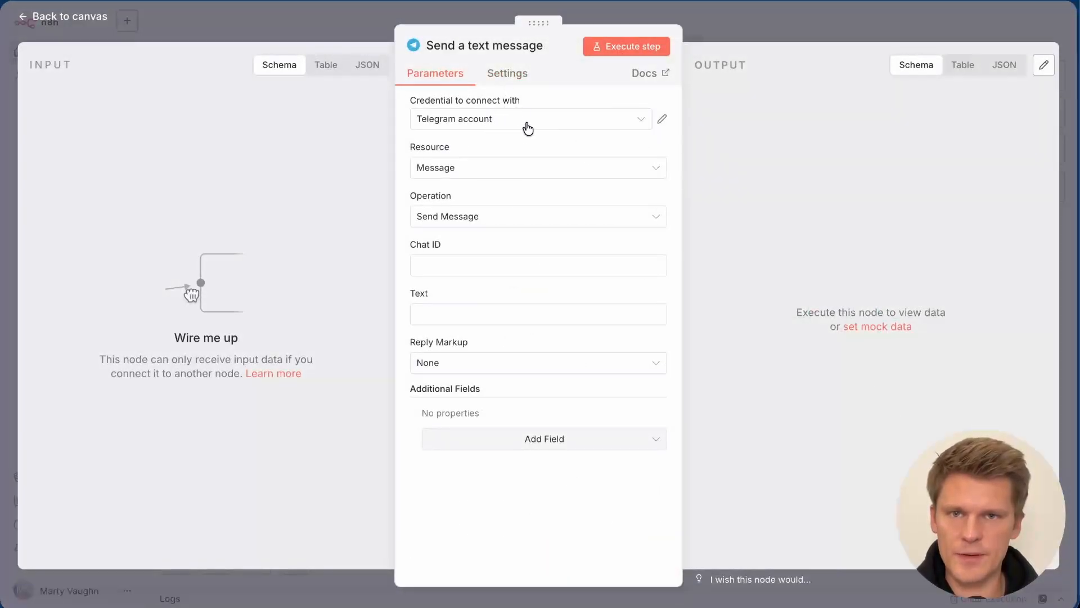
Step: Return to the canvas, place the Send a text message node after Transcribe a recording and connect the two
left_click(760, 22)
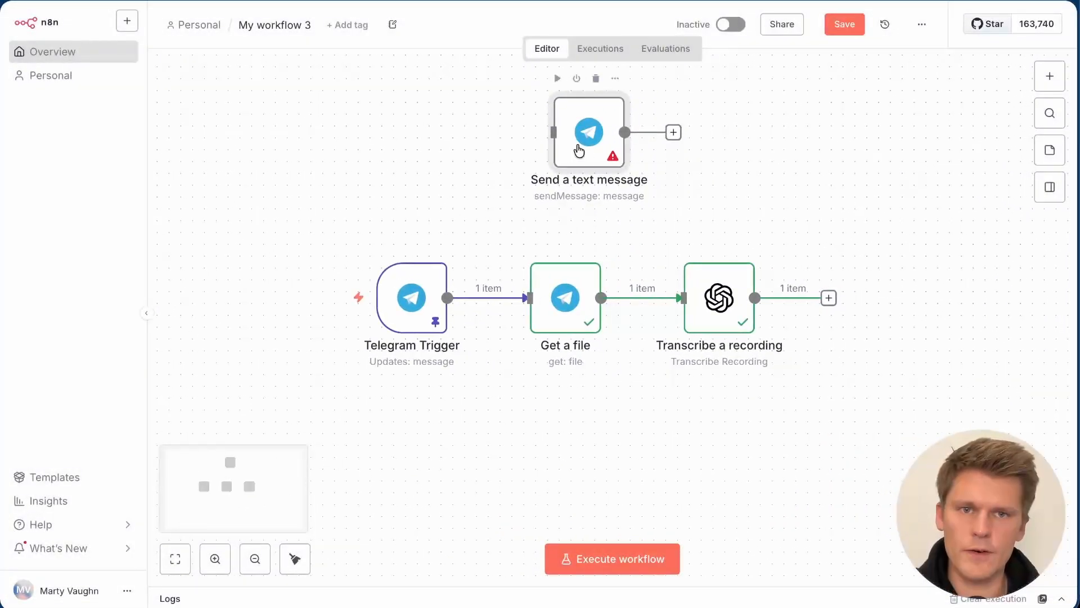
left_click_drag(580, 151, 899, 317)
mouse_move(828, 297)
left_mouse_down()
mouse_move(884, 300)
mouse_move(836, 299)
left_mouse_up()
Step: In the Send a text message node, map Chat ID to the Telegram Trigger's message.chat.id and Text to the transcription's text field
double_click(859, 298)
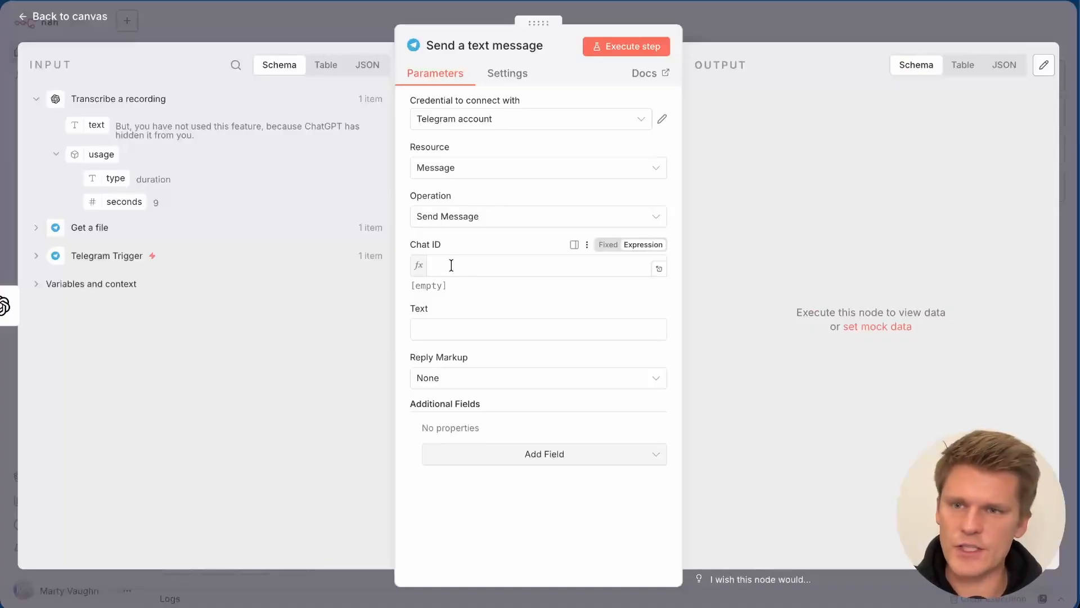
left_click(29, 256)
scroll(204, 332, "down", 2)
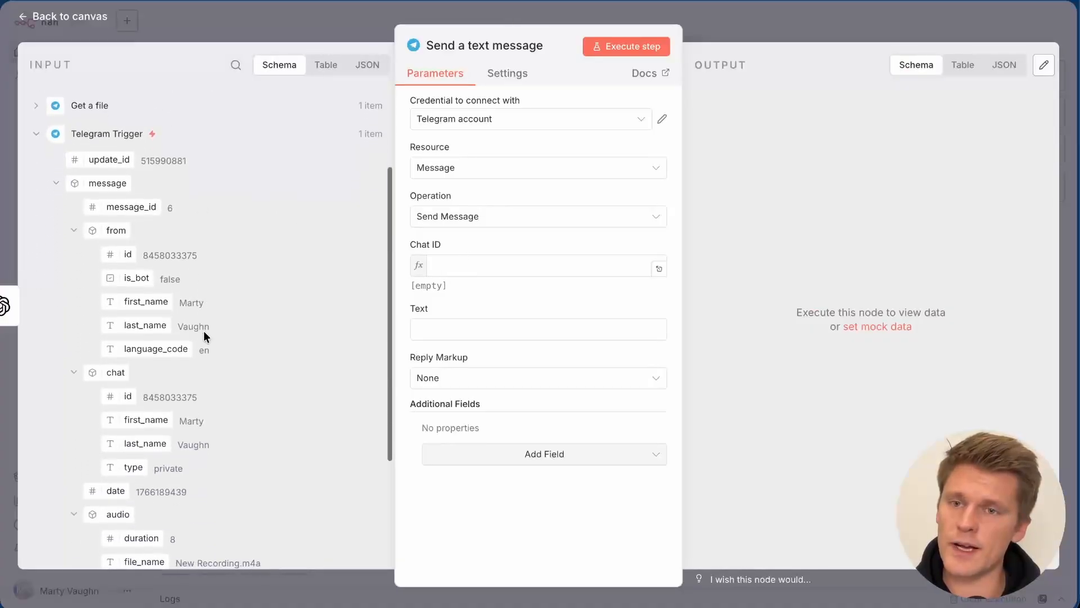
scroll(204, 336, "down", 1)
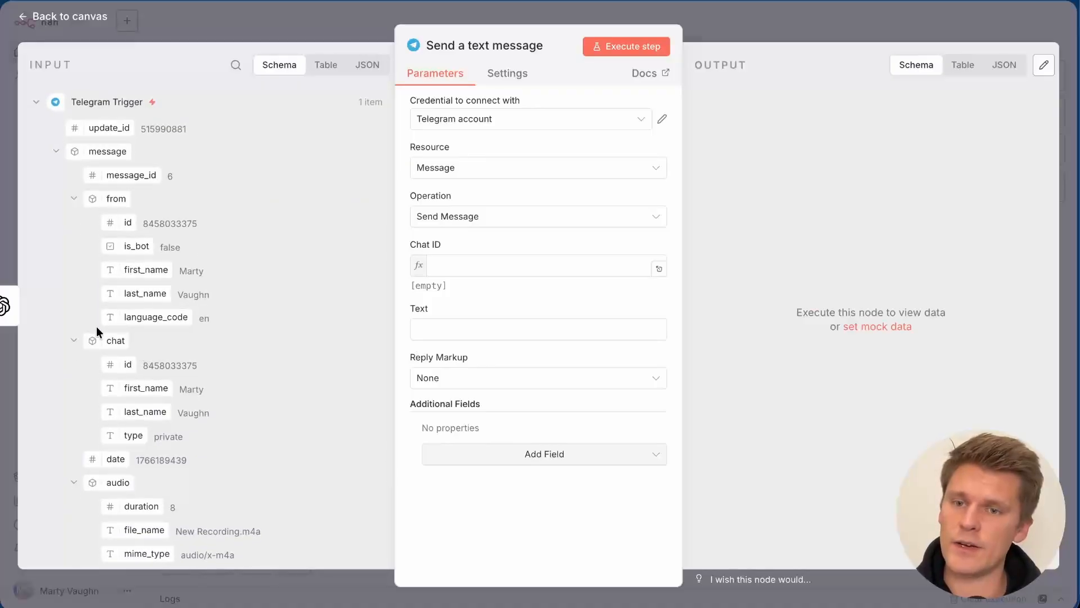
left_click_drag(123, 367, 475, 265)
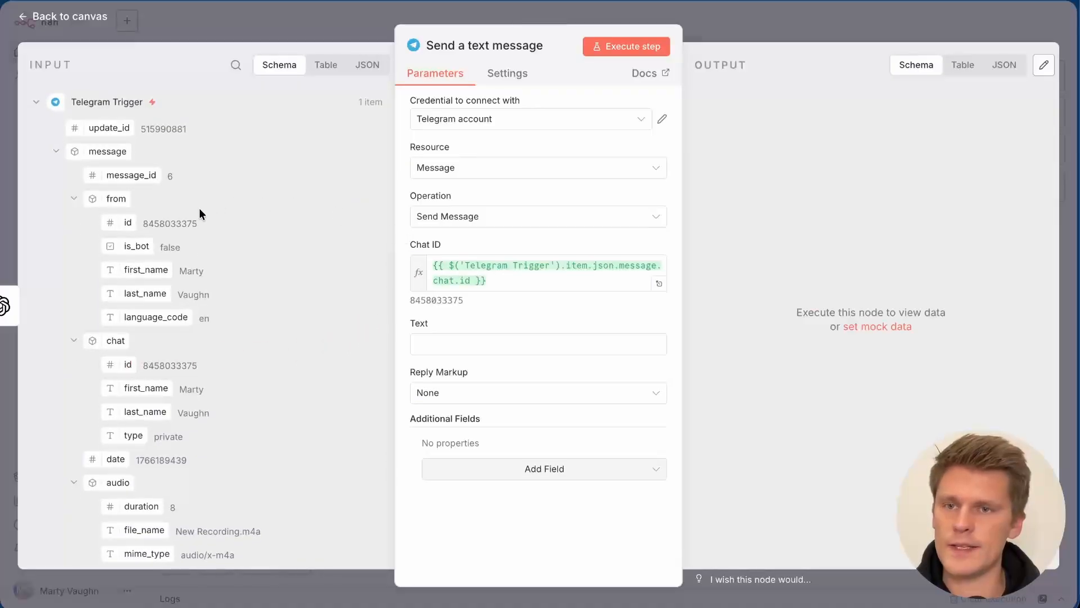
scroll(197, 209, "up", 5)
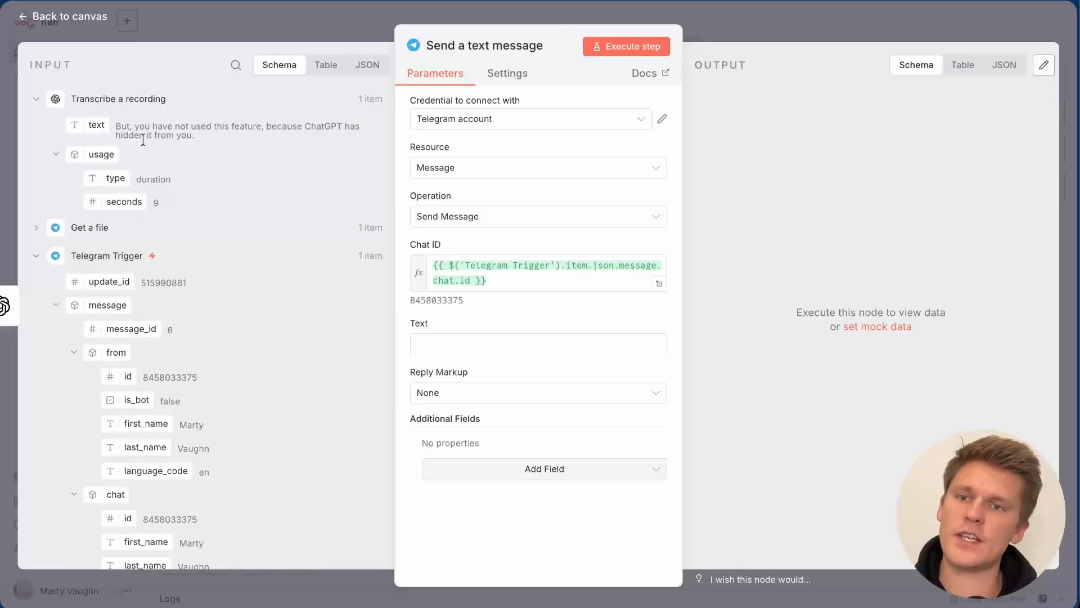
left_click_drag(102, 129, 465, 354)
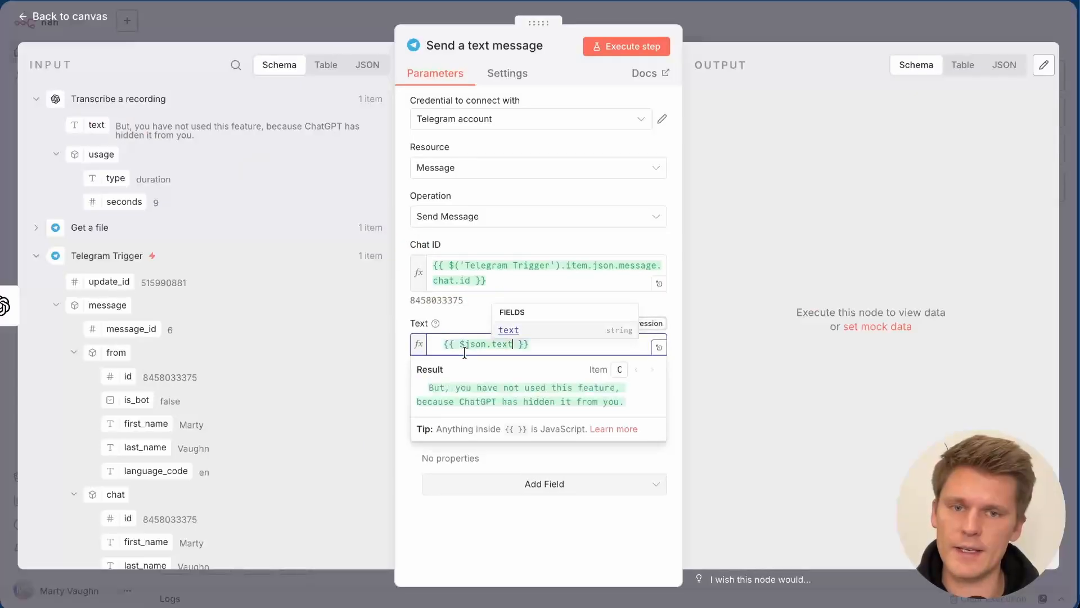
Step: Execute the Send a text message node and check the sent text in its output and in the Telegram bot chat
left_click(648, 49)
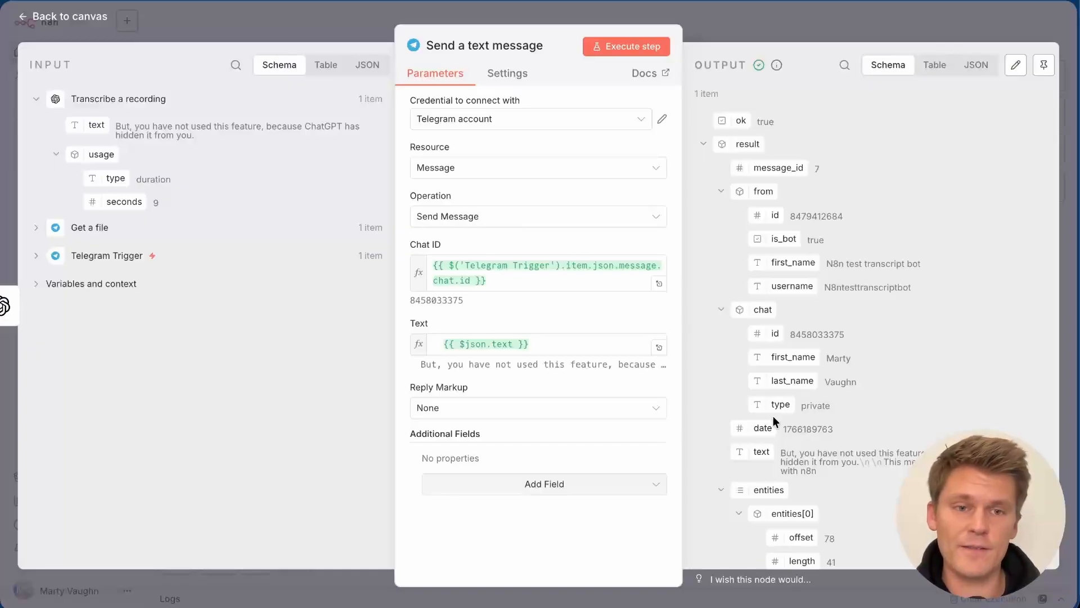
left_click_drag(781, 453, 849, 467)
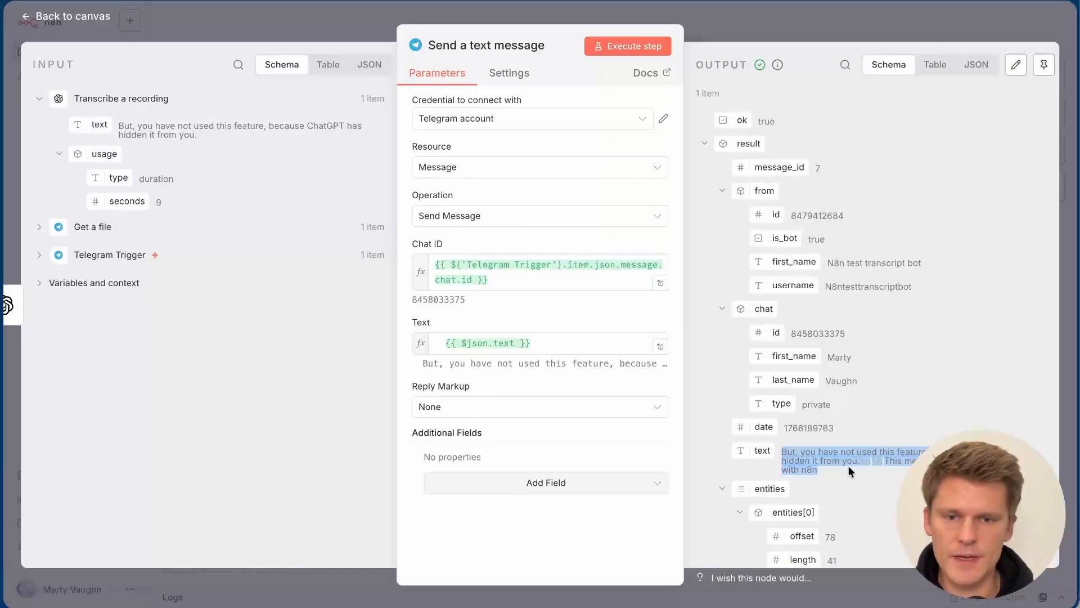
left_click(523, 606)
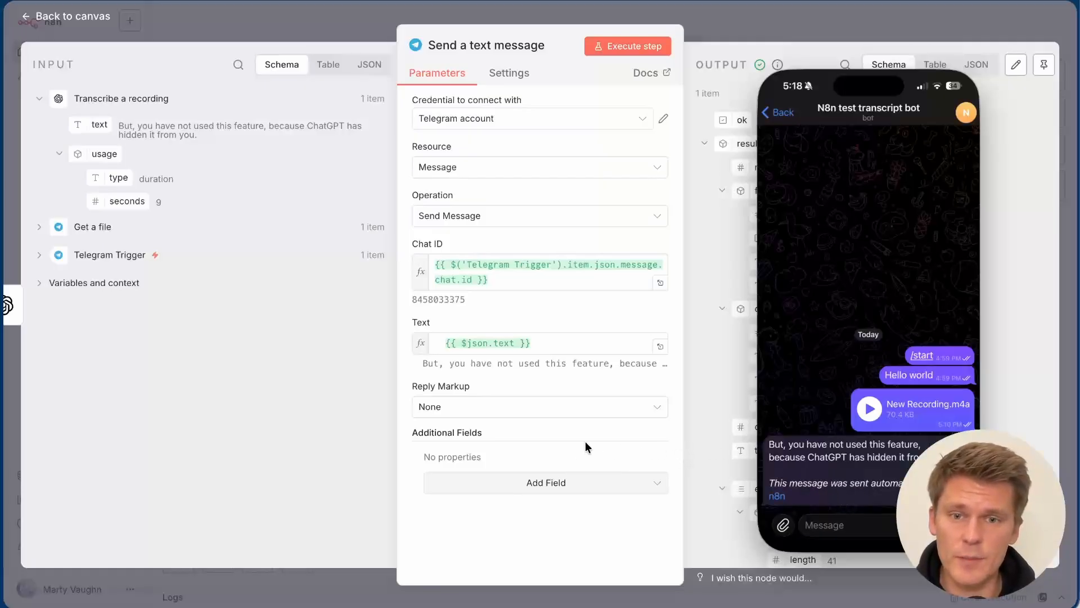
Step: Add the Append n8n Attribution field switched off, and execute the node again to check the message in the Telegram bot chat
left_click(551, 484)
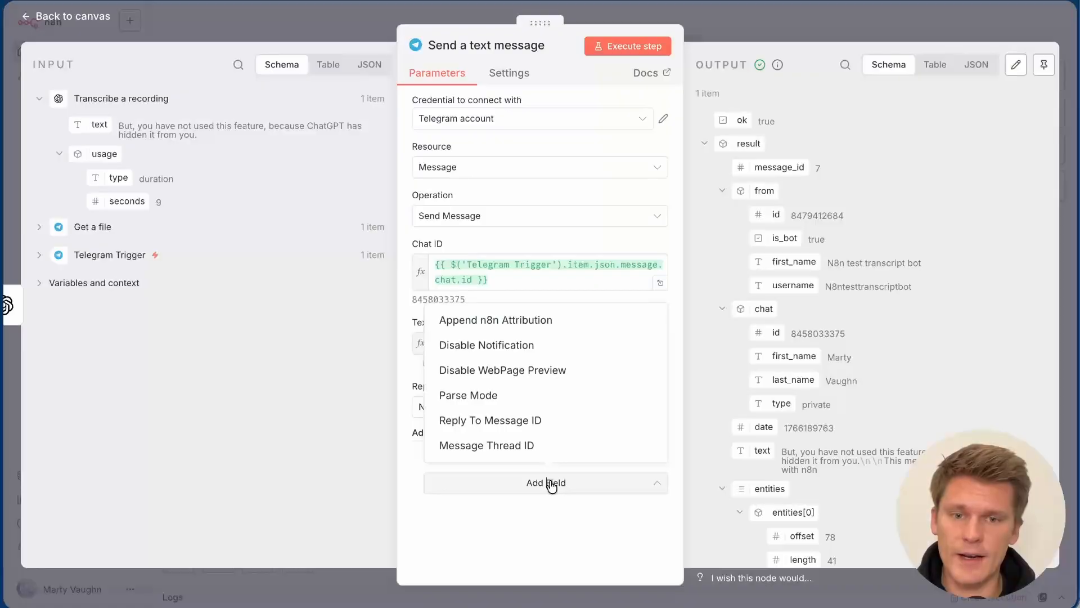
left_click(528, 322)
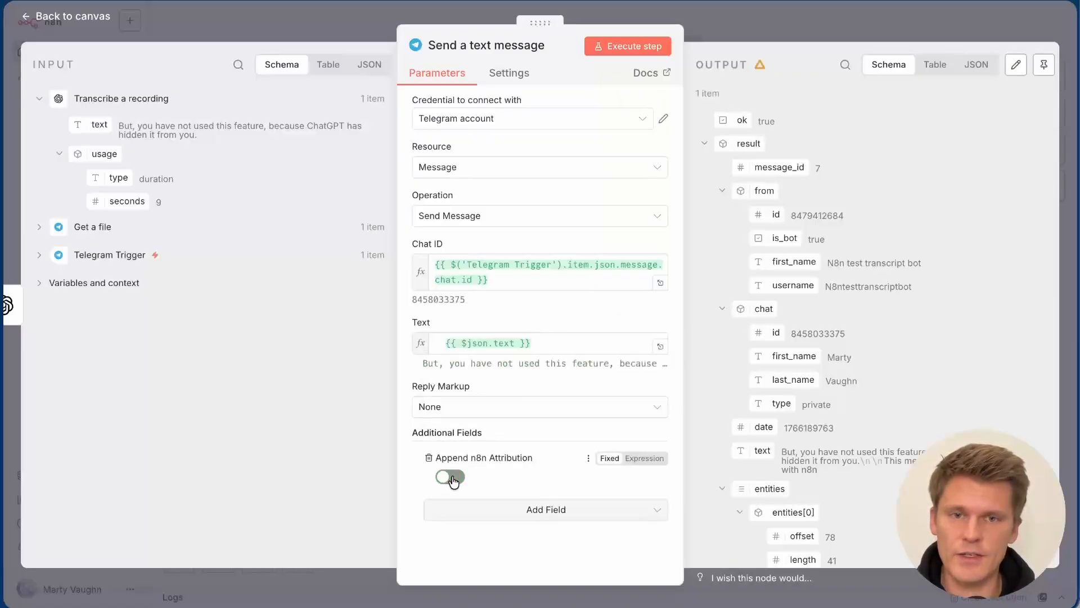
left_click(629, 46)
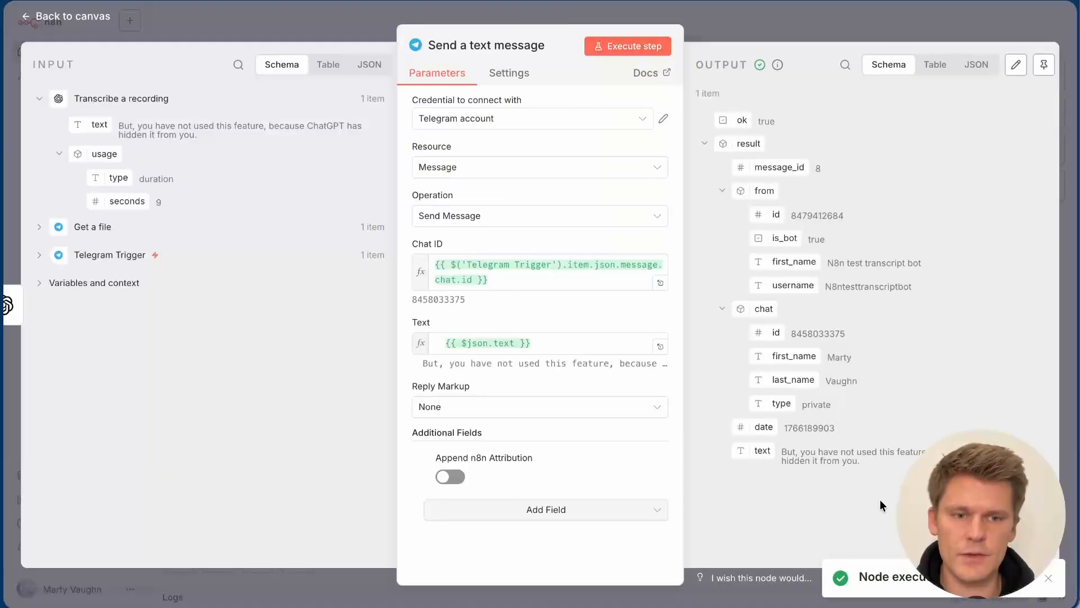
left_click(525, 606)
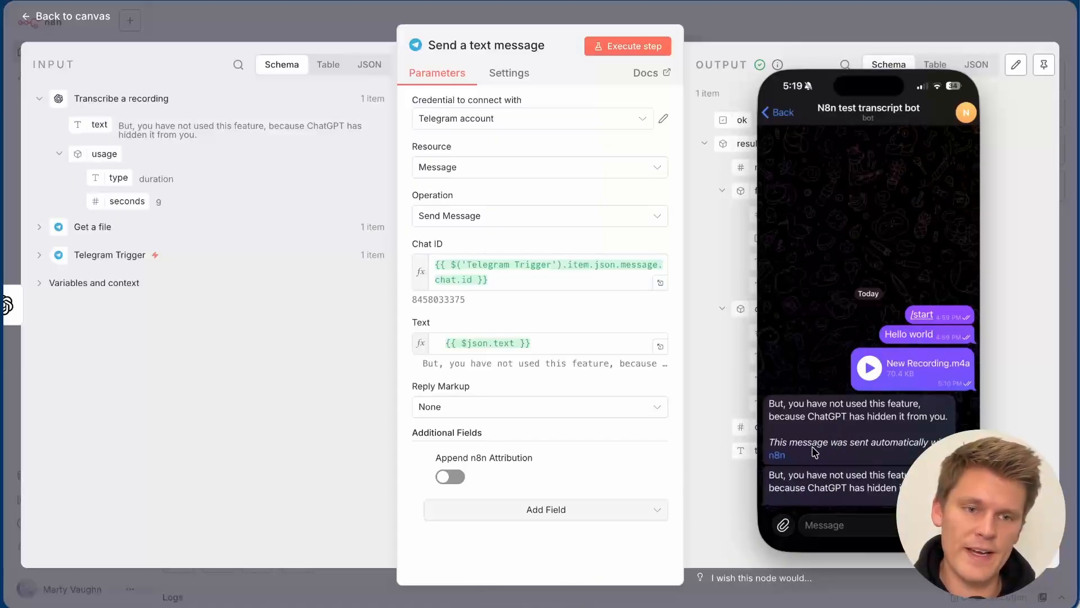
left_click(651, 421)
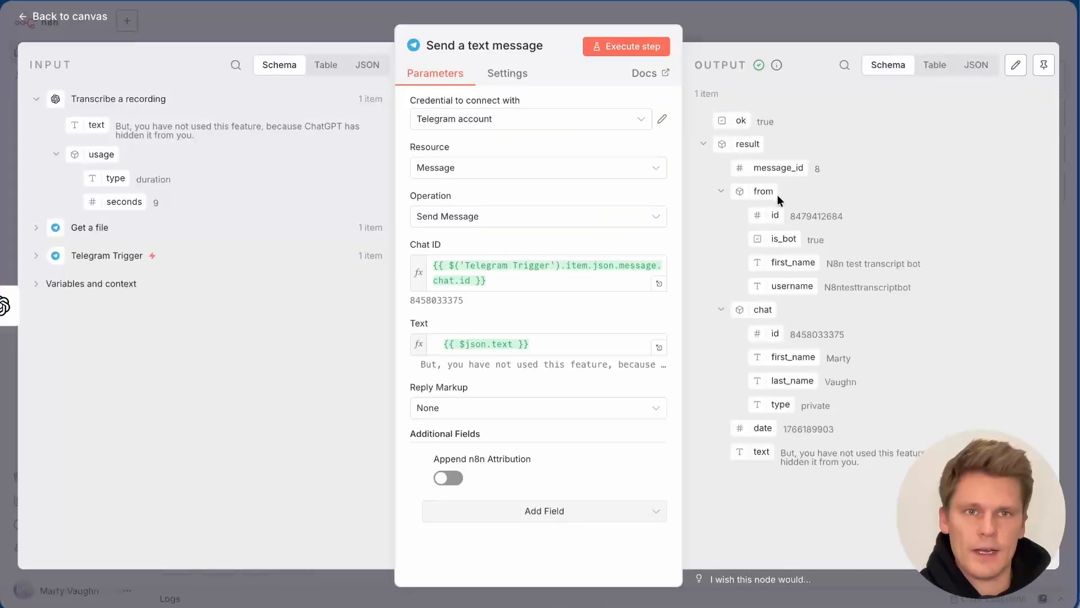
Step: Return to the canvas, activate the workflow and dismiss the Production Checklist
left_click(727, 20)
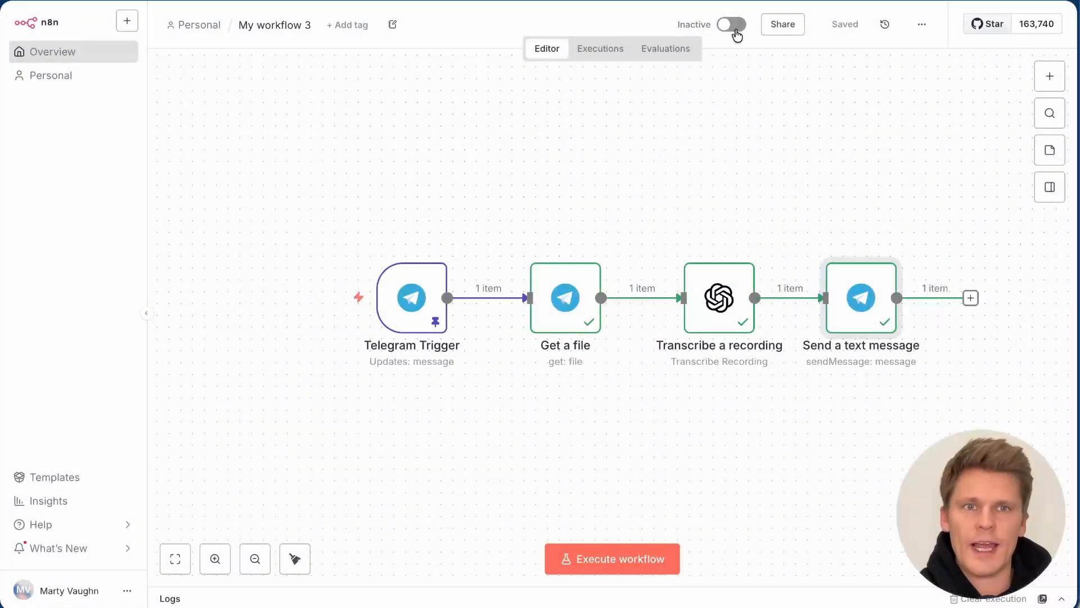
left_click(735, 28)
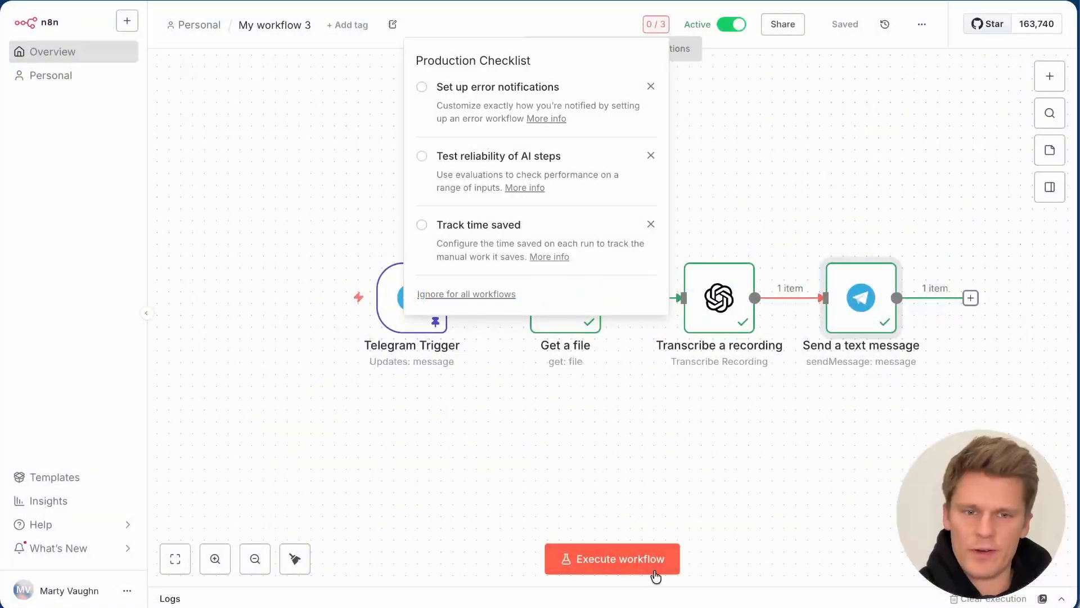
left_click(732, 170)
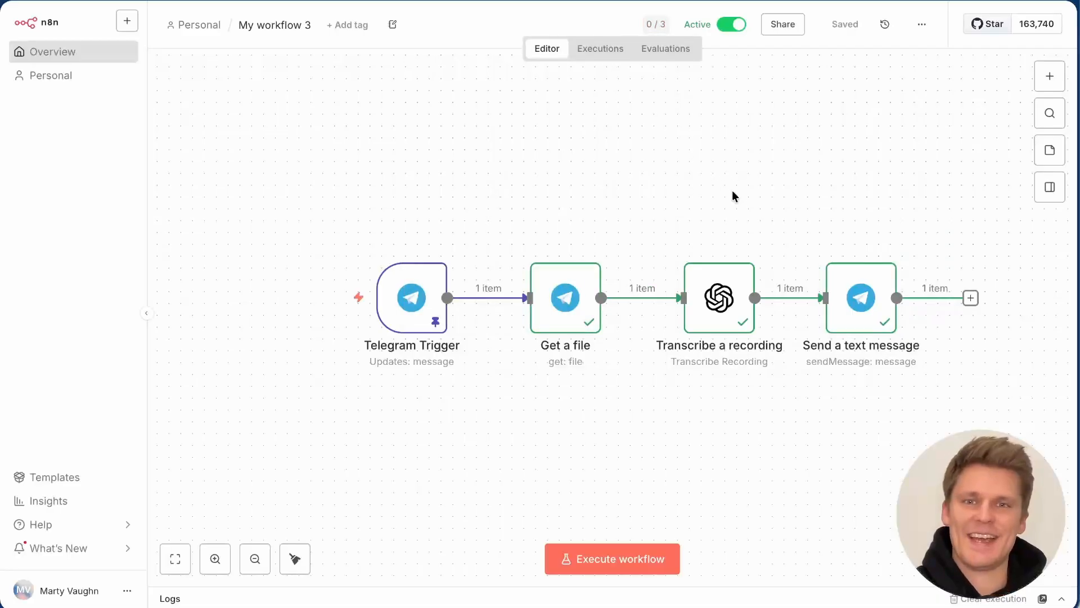